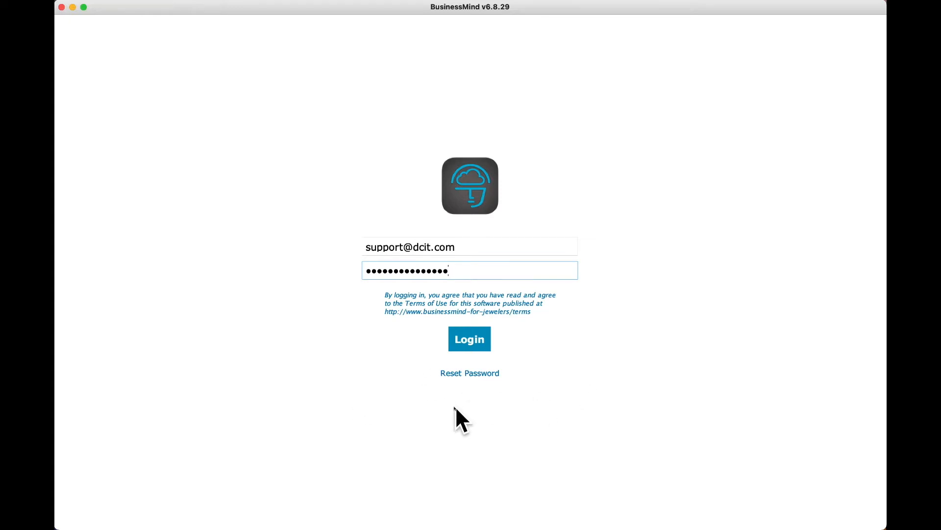
# Step: Request a password-reset email, dismiss the notice, and log in to BusinessMind
pyautogui.click(480, 374)
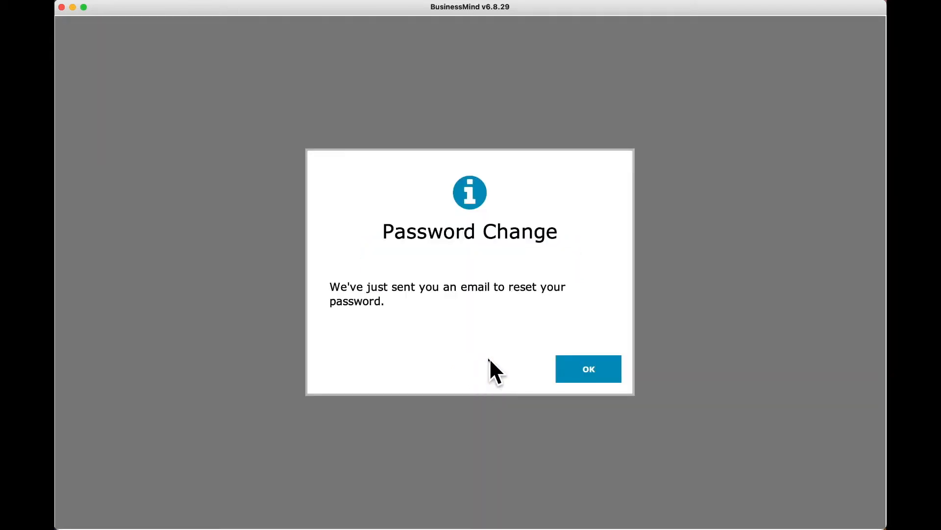
pyautogui.click(583, 370)
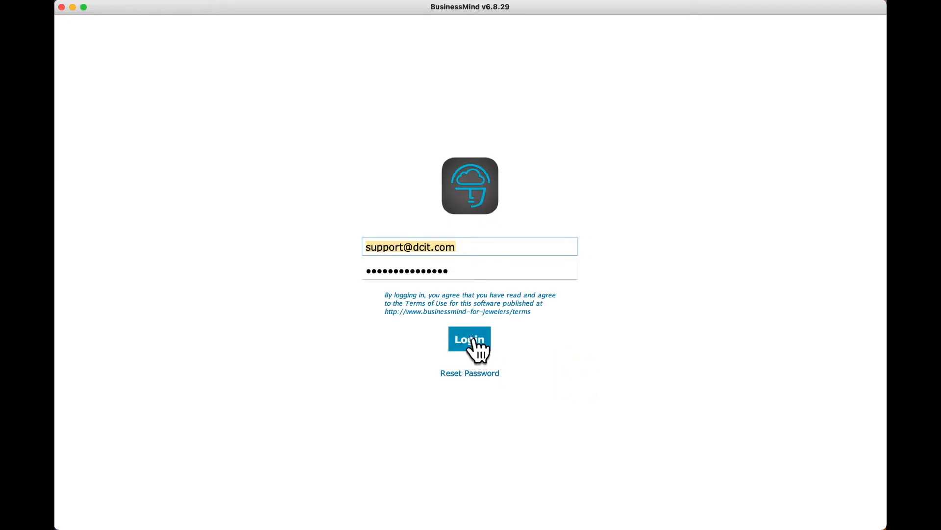
pyautogui.click(471, 338)
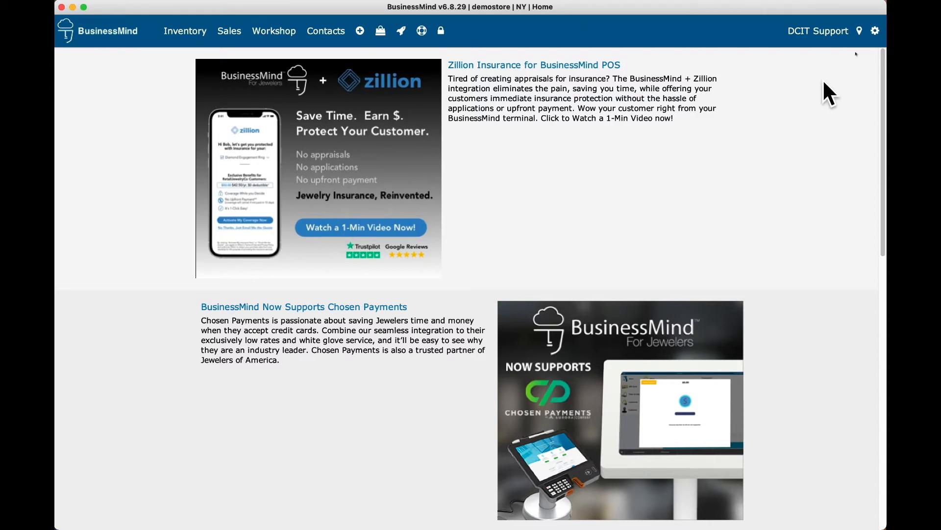
# Step: Label this device 'Main Office', enable Simple Login Mode, and save the device preferences
pyautogui.click(876, 32)
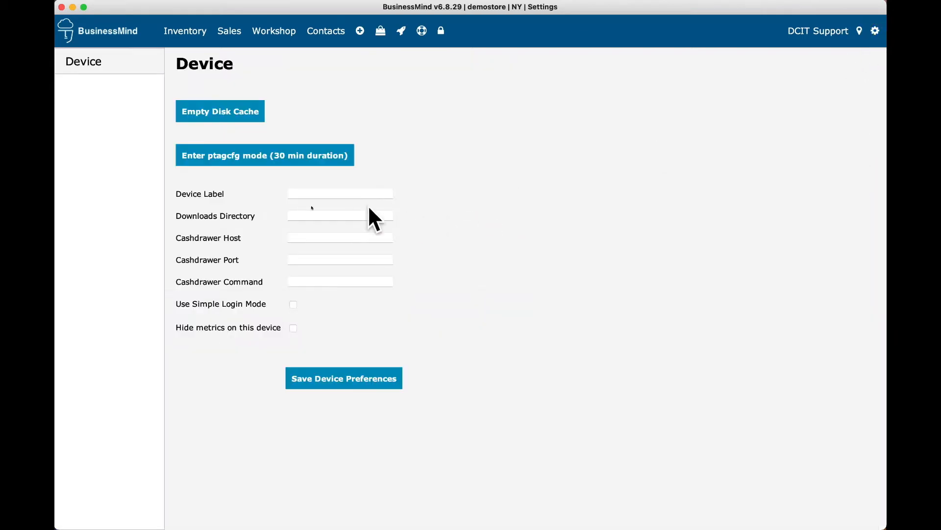
pyautogui.click(324, 193)
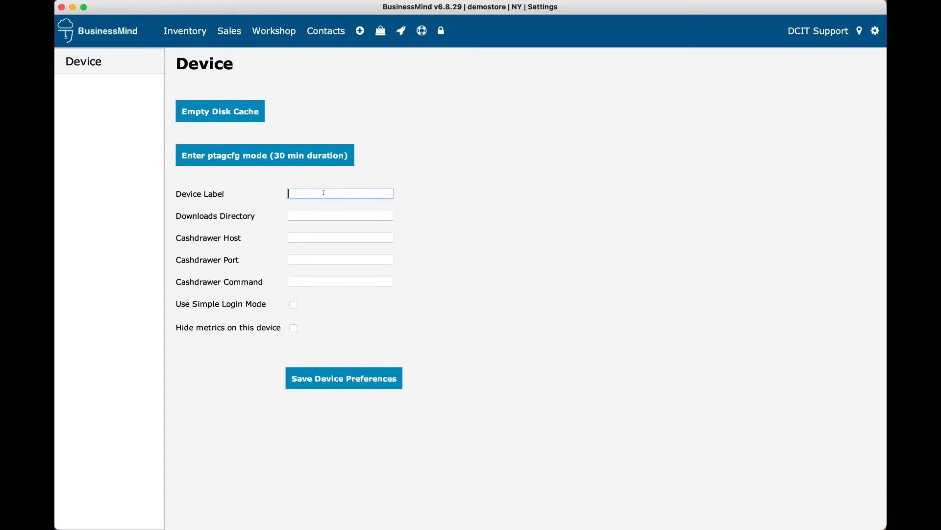
pyautogui.write('Main Office')
pyautogui.click(293, 304)
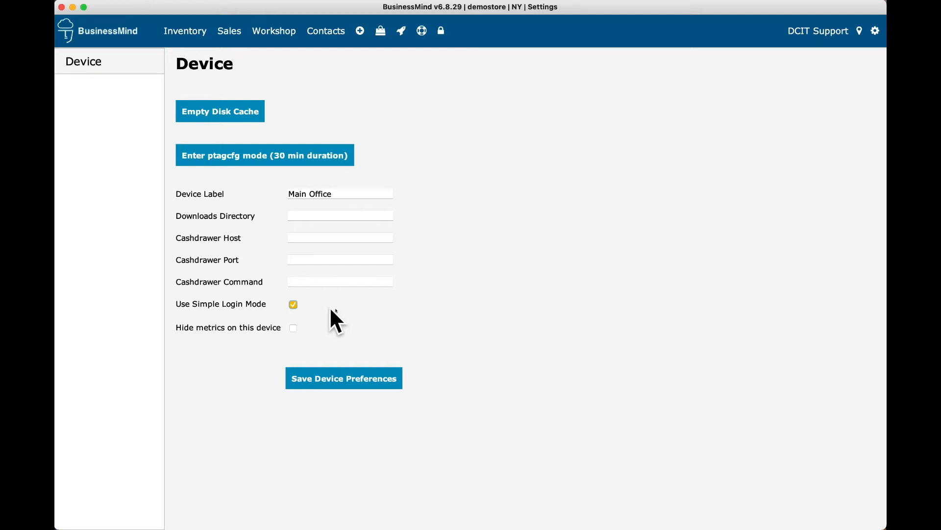
pyautogui.click(332, 381)
pyautogui.click(100, 37)
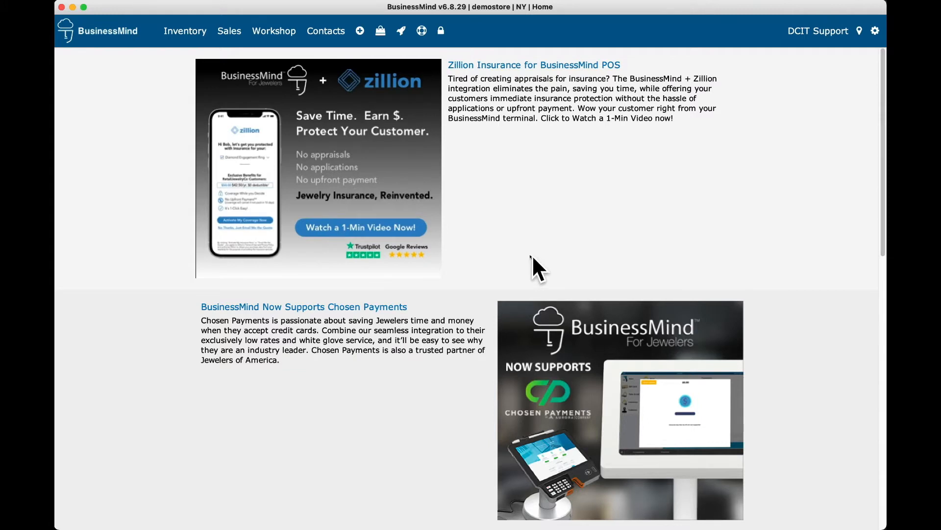
# Step: Go to the Contacts home page from the top menu
pyautogui.click(324, 33)
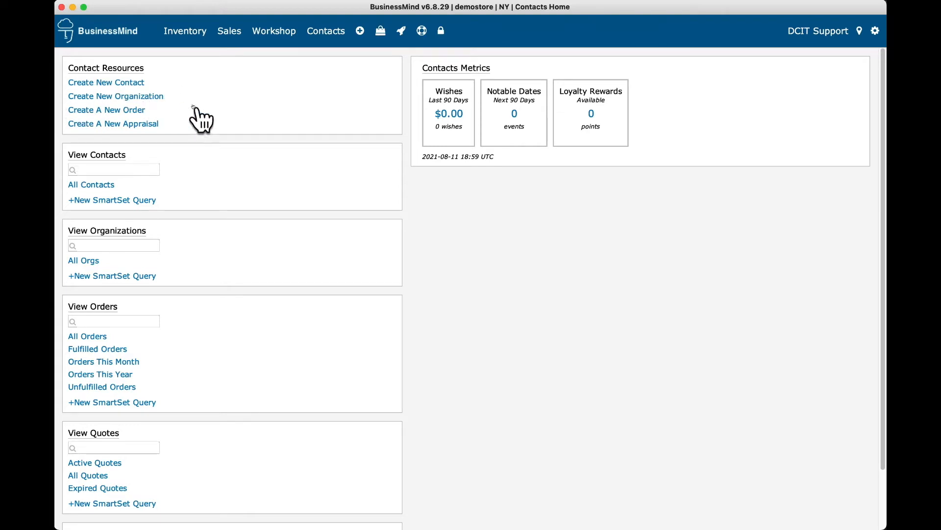
# Step: Start a new organization with display name 'East India Trading'
pyautogui.click(155, 98)
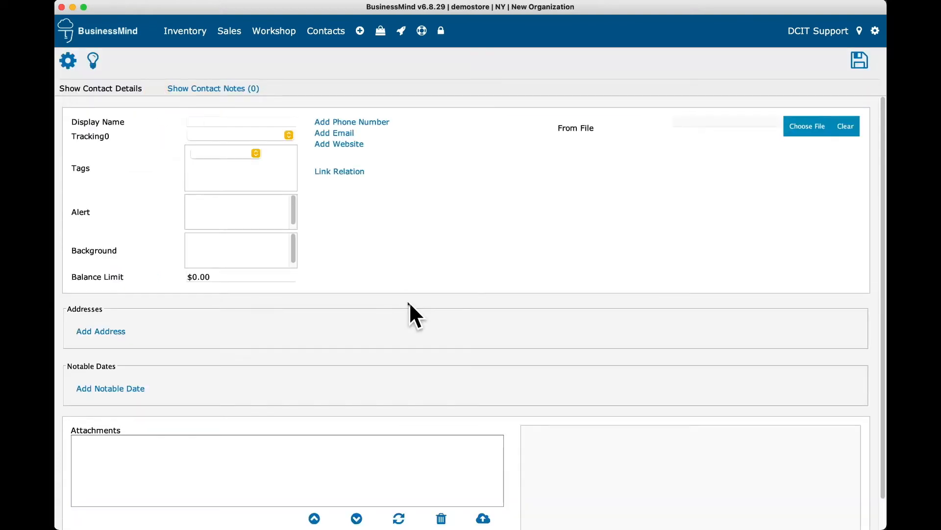
pyautogui.click(220, 120)
pyautogui.write('E')
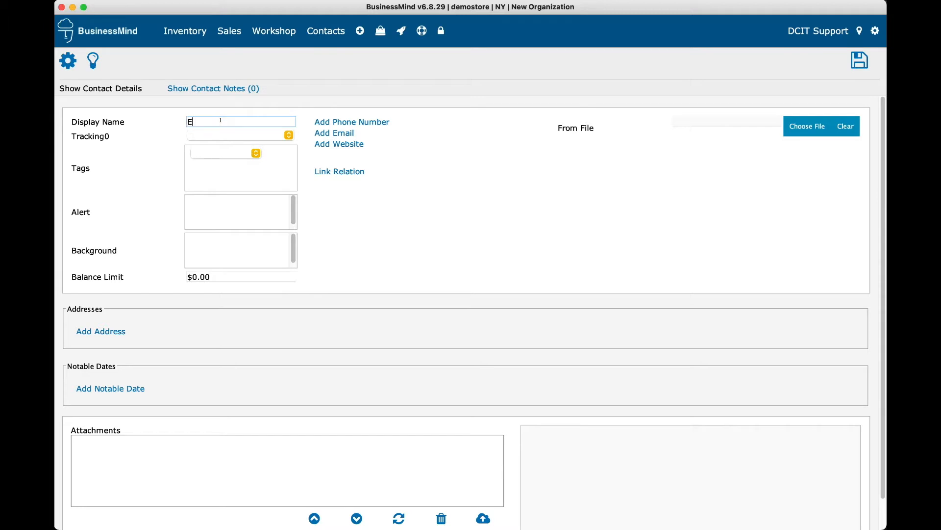
pyautogui.write('ast India Trading')
pyautogui.click(219, 148)
pyautogui.click(202, 213)
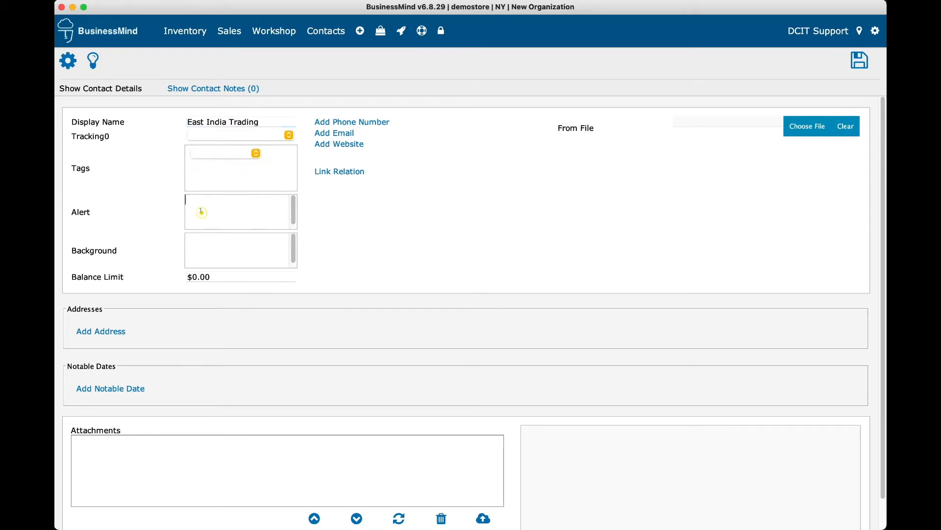
pyautogui.click(212, 249)
# Step: Add the organization's Work phone number and remove the extra empty phone, email and website entries
pyautogui.click(351, 124)
pyautogui.click(395, 124)
pyautogui.write('555-96')
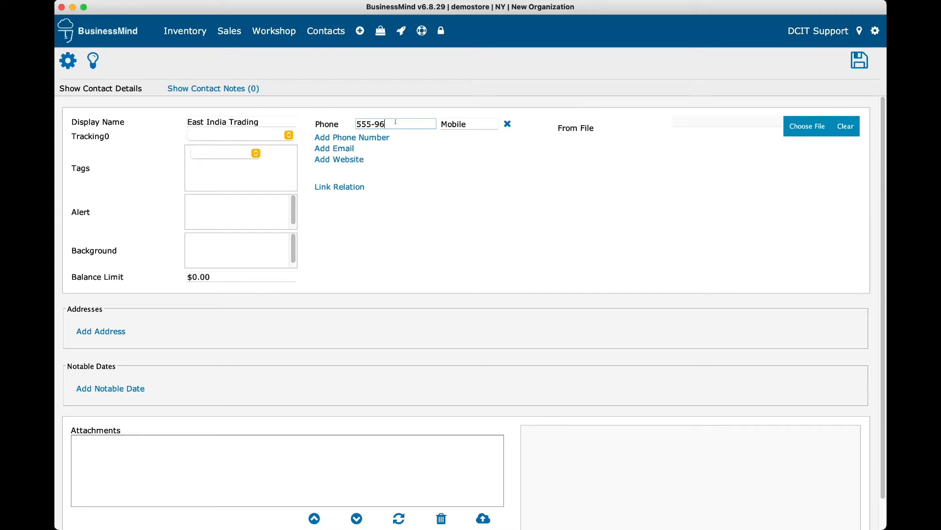
pyautogui.write('8-3674')
pyautogui.press('Tab')
pyautogui.write('Work')
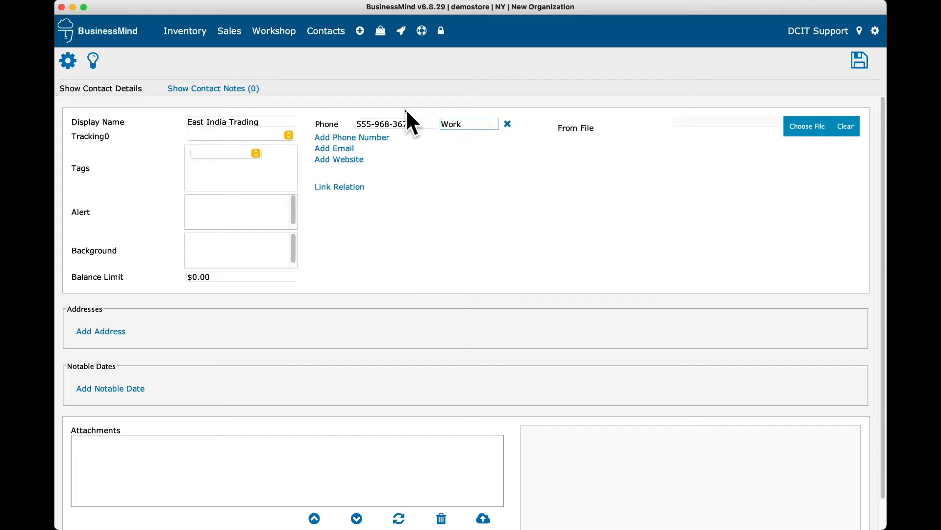
pyautogui.click(362, 138)
pyautogui.click(345, 164)
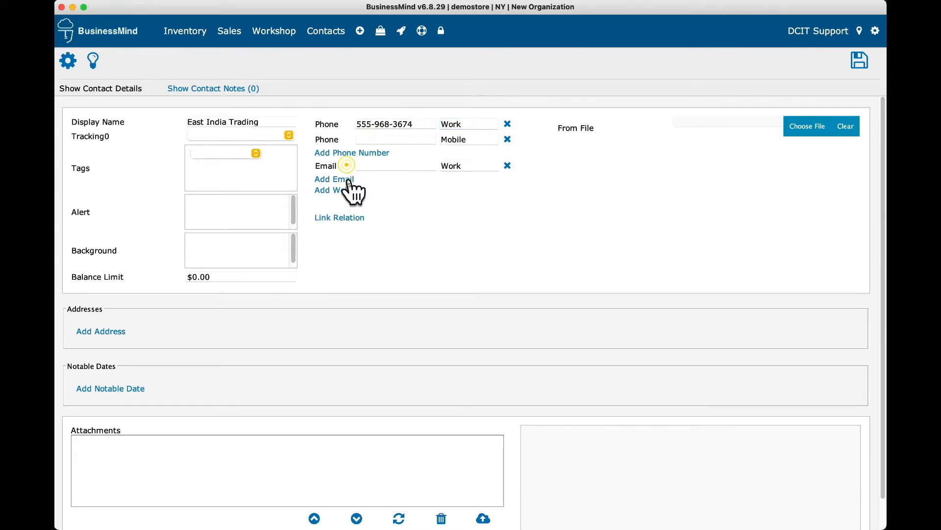
pyautogui.click(349, 190)
pyautogui.click(346, 179)
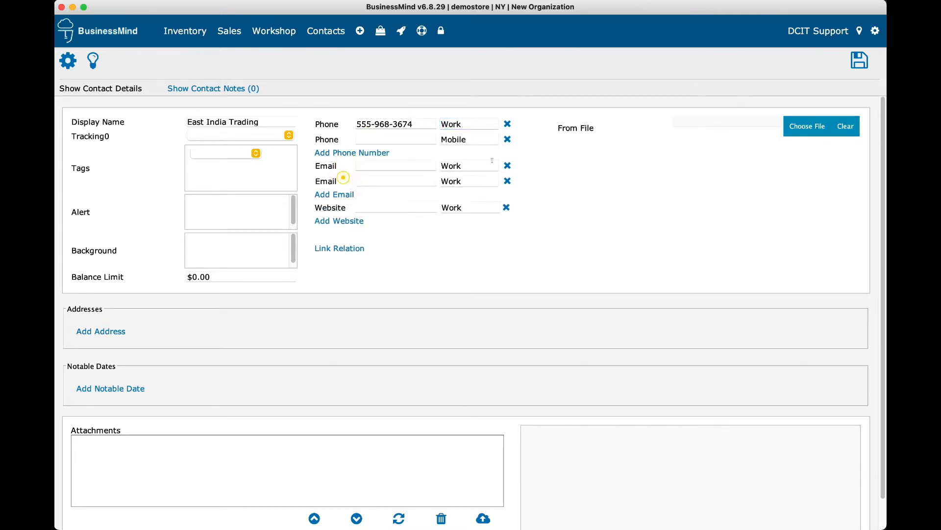
pyautogui.click(507, 139)
pyautogui.click(508, 150)
pyautogui.click(507, 150)
pyautogui.click(507, 162)
# Step: Add an 'Office' address with street and postal code, save the organization, and return to Contacts
pyautogui.click(102, 331)
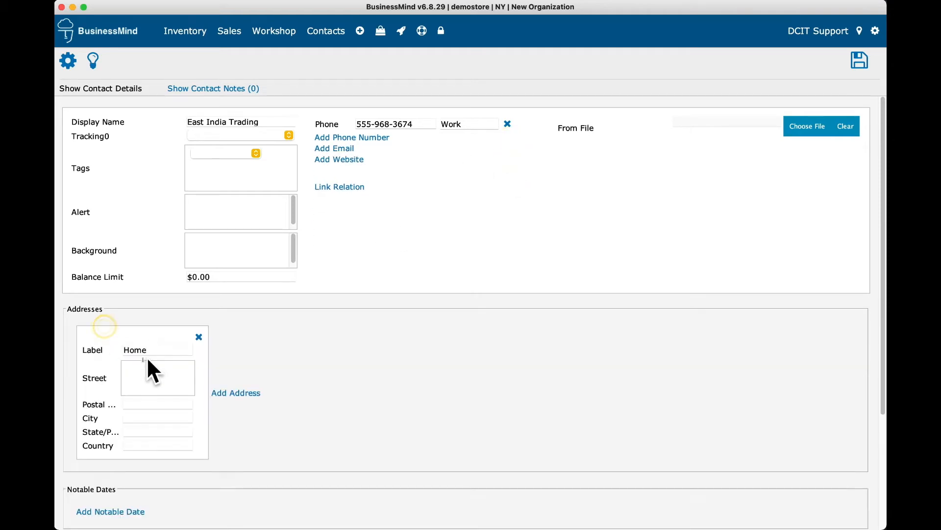
pyautogui.doubleClick(134, 350)
pyautogui.write('Office')
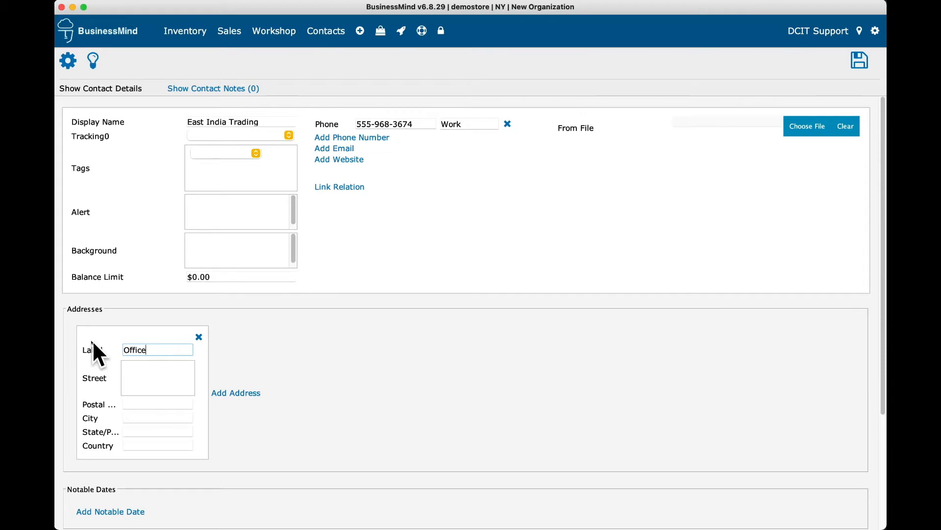
pyautogui.click(130, 366)
pyautogui.write('22w 47th Street')
pyautogui.press('Tab')
pyautogui.write('10036')
pyautogui.press('Tab')
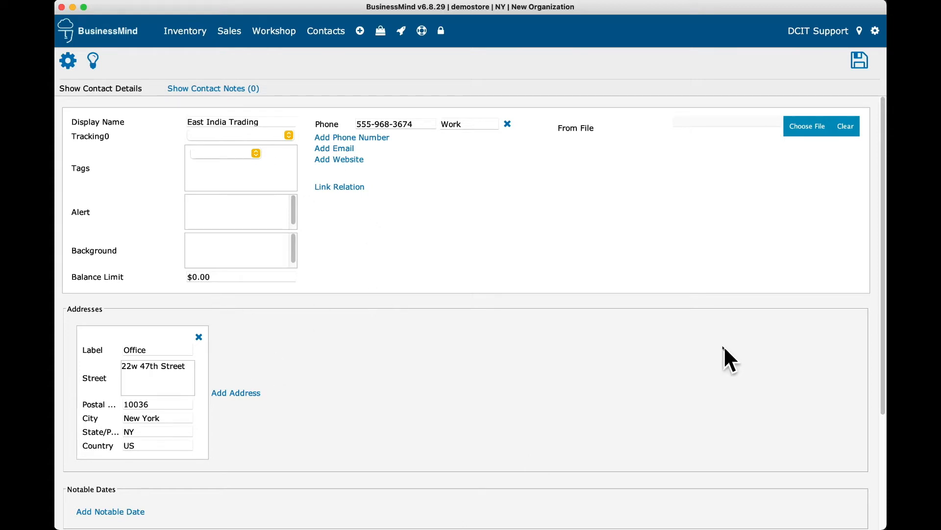
pyautogui.click(859, 61)
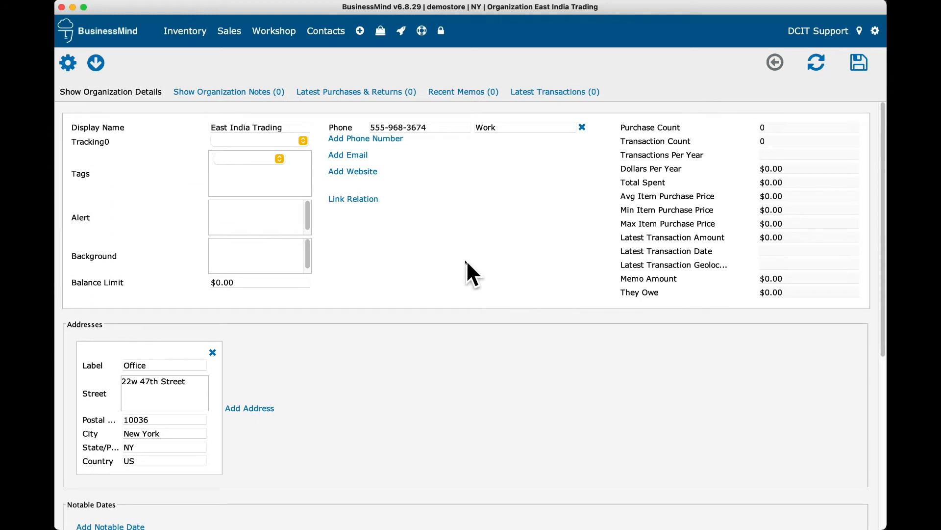
pyautogui.click(328, 31)
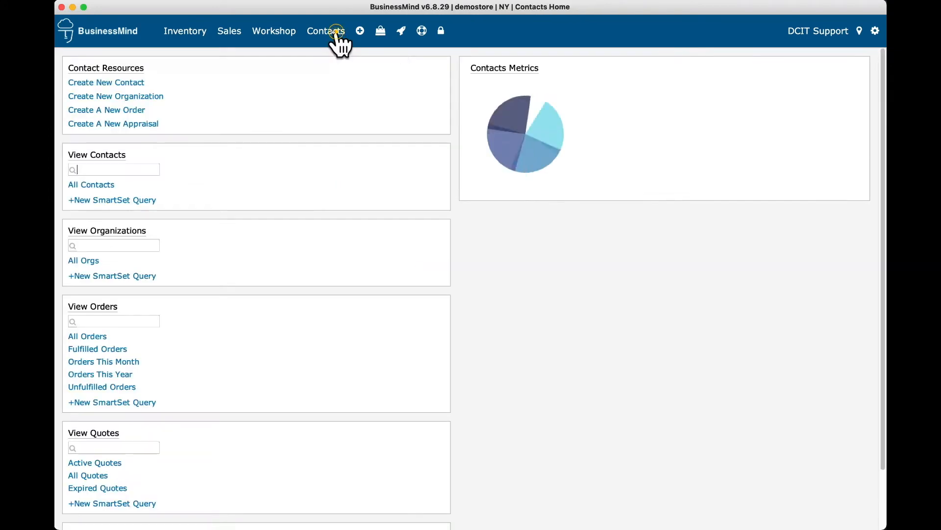
pyautogui.click(86, 264)
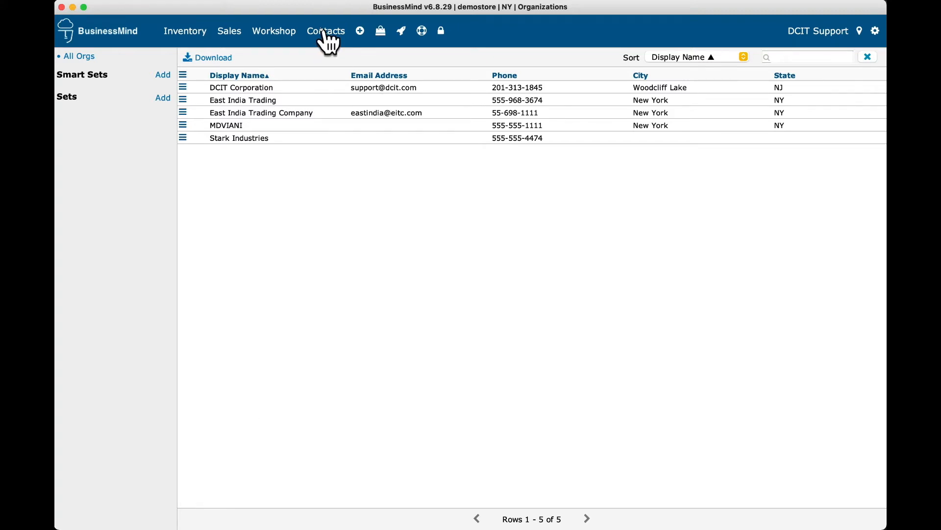
pyautogui.doubleClick(251, 139)
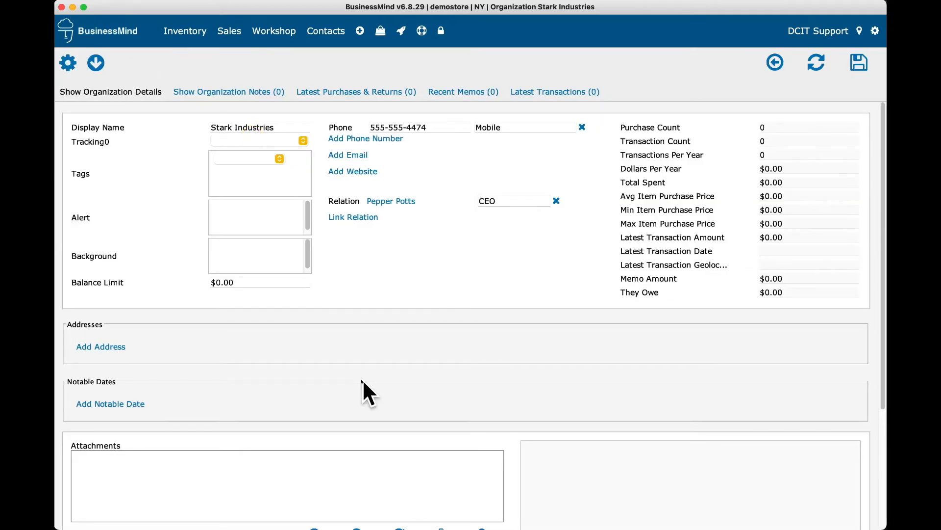
pyautogui.click(324, 32)
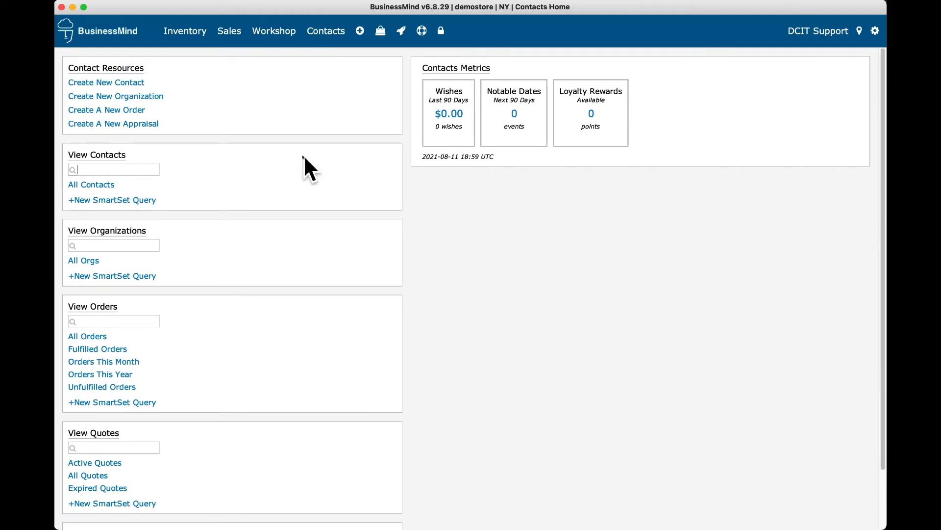
# Step: Start a new contact and enter the person's display name, first name and last name
pyautogui.click(98, 82)
pyautogui.click(210, 121)
pyautogui.write('Jack Sparrow')
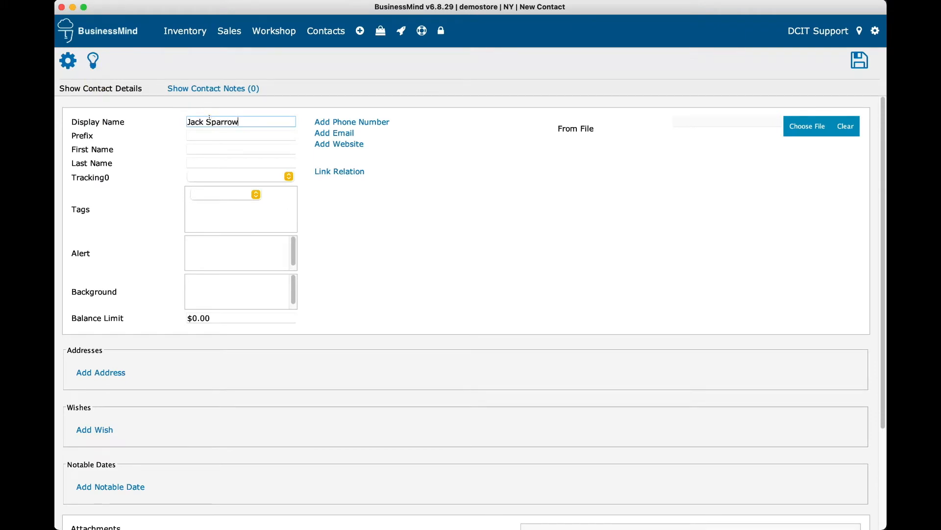
pyautogui.click(214, 147)
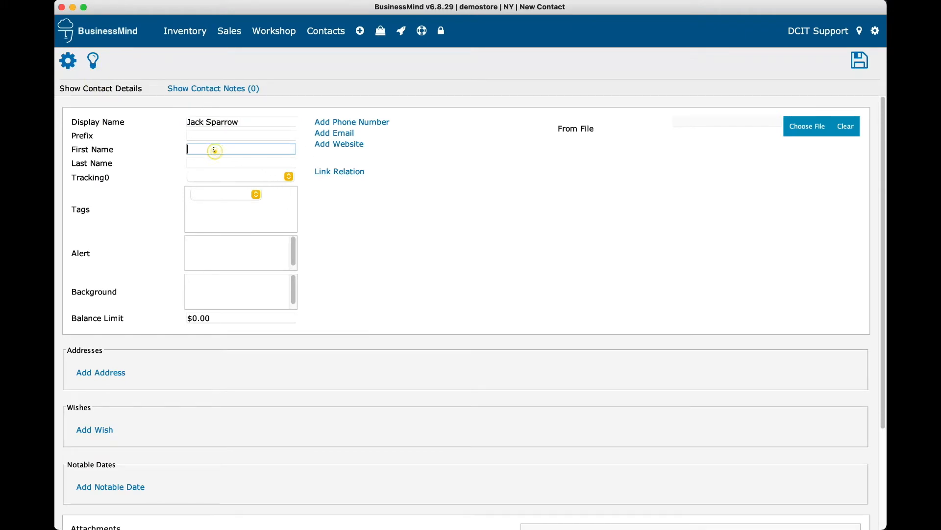
pyautogui.write('Jack')
pyautogui.press('Tab')
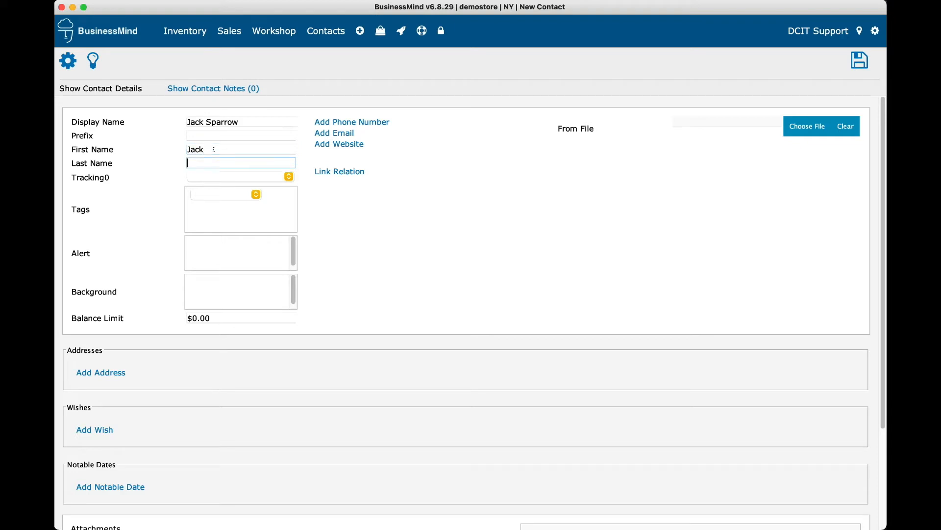
pyautogui.write('Sparrow')
# Step: Add the contact's mobile phone number and a home address with street and postal code
pyautogui.click(383, 122)
pyautogui.click(408, 124)
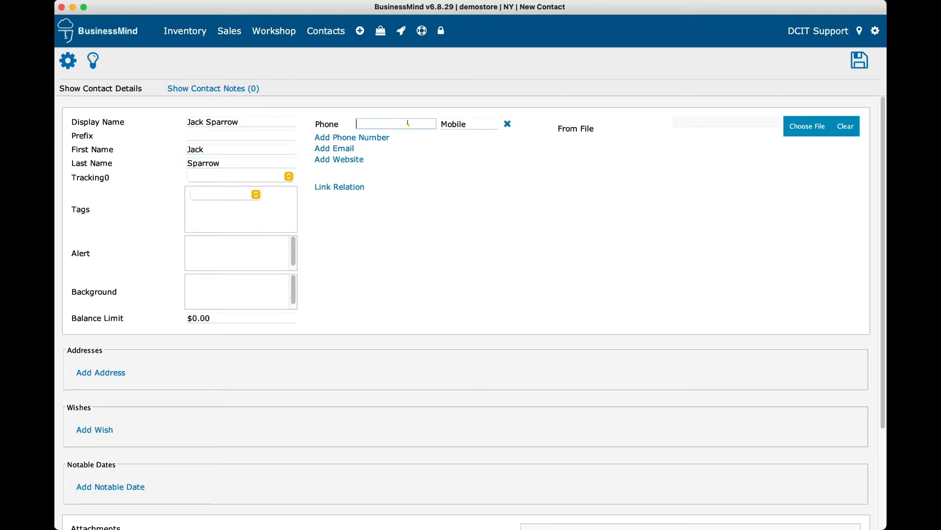
pyautogui.write('555-555-8887')
pyautogui.click(116, 373)
pyautogui.click(147, 414)
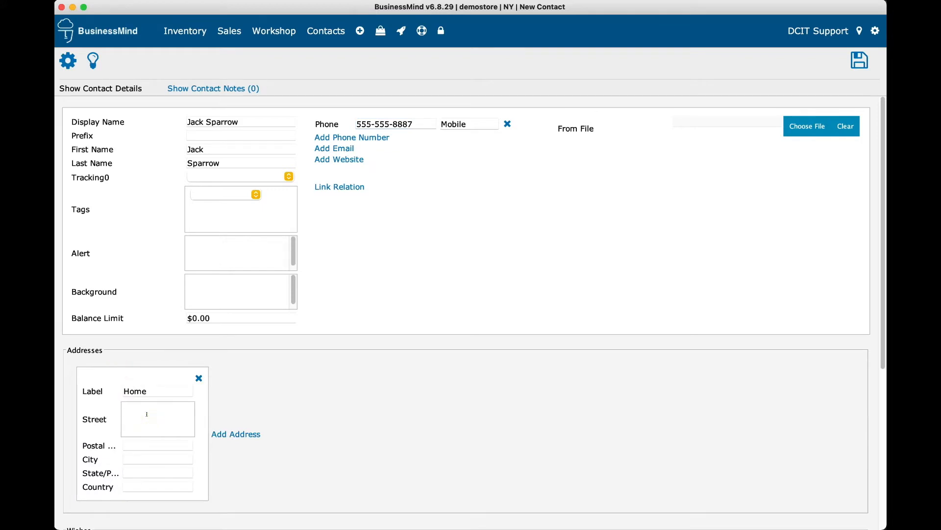
pyautogui.write('17 Black Pear Drive')
pyautogui.click(140, 438)
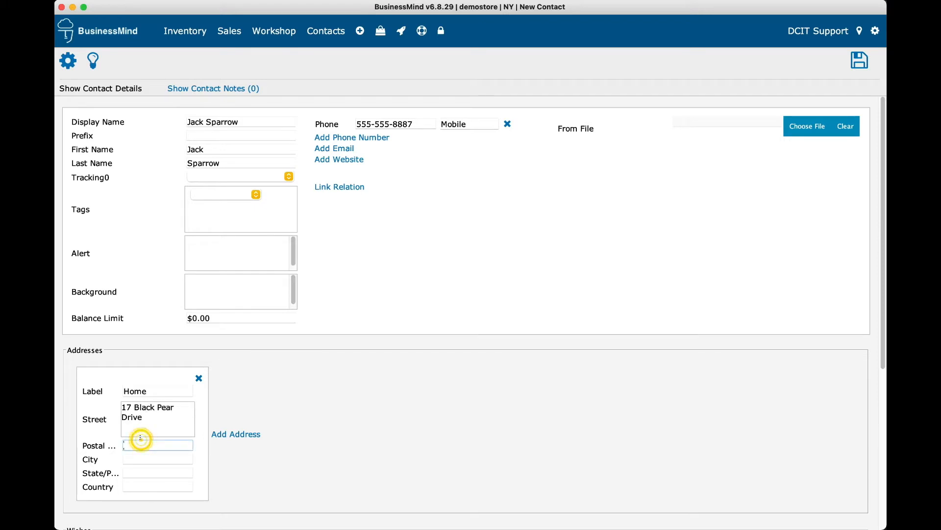
pyautogui.write('10956')
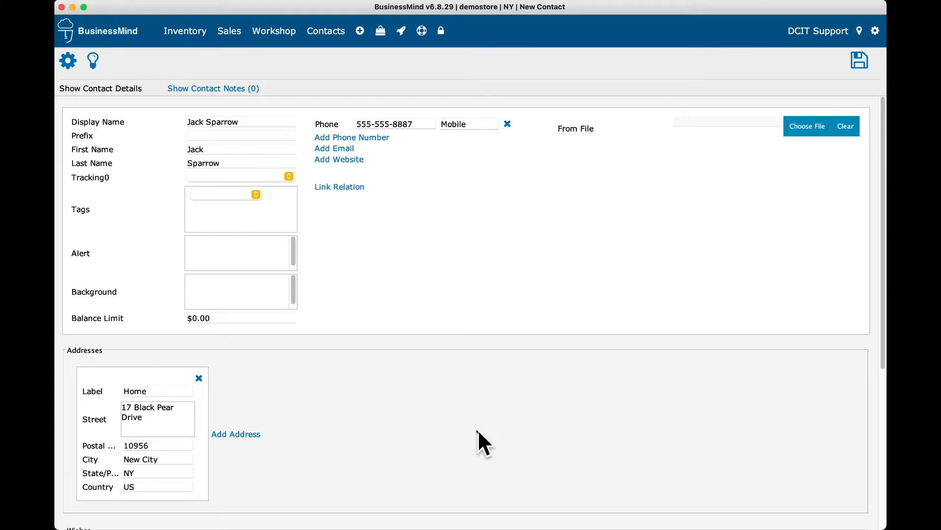
# Step: Add a Birthday notable date of month 5, day 18, then save the contact and return to Contacts
pyautogui.scroll(-5, 480, 432)
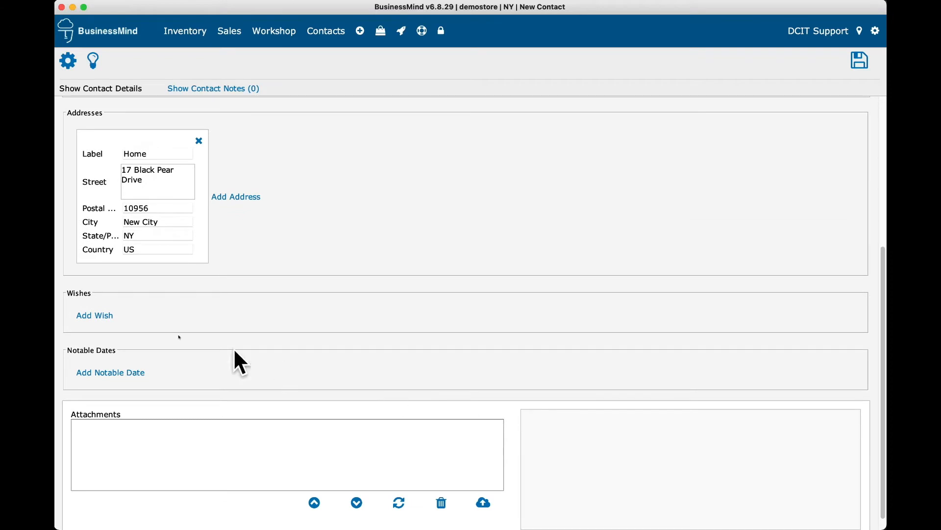
pyautogui.click(131, 373)
pyautogui.click(170, 388)
pyautogui.write('Birthday')
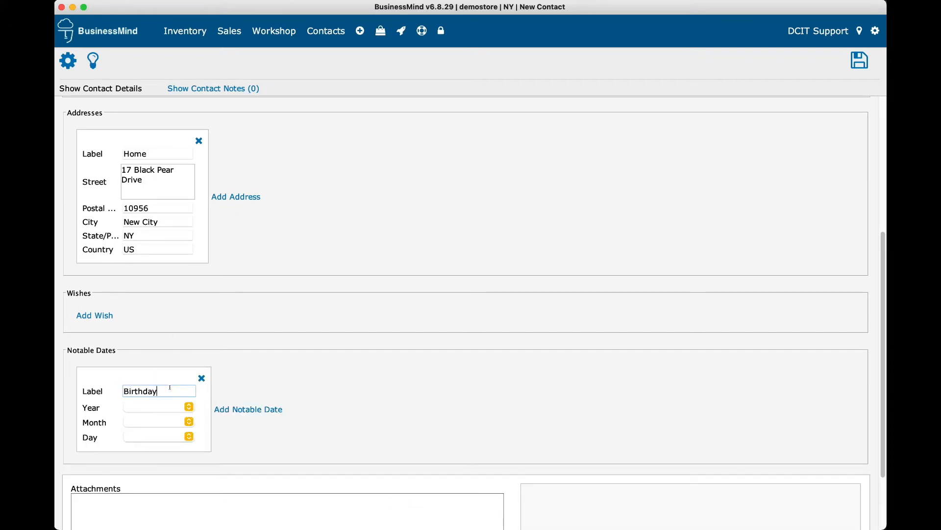
pyautogui.click(161, 420)
pyautogui.click(163, 476)
pyautogui.click(166, 437)
pyautogui.scroll(-3, 164, 511)
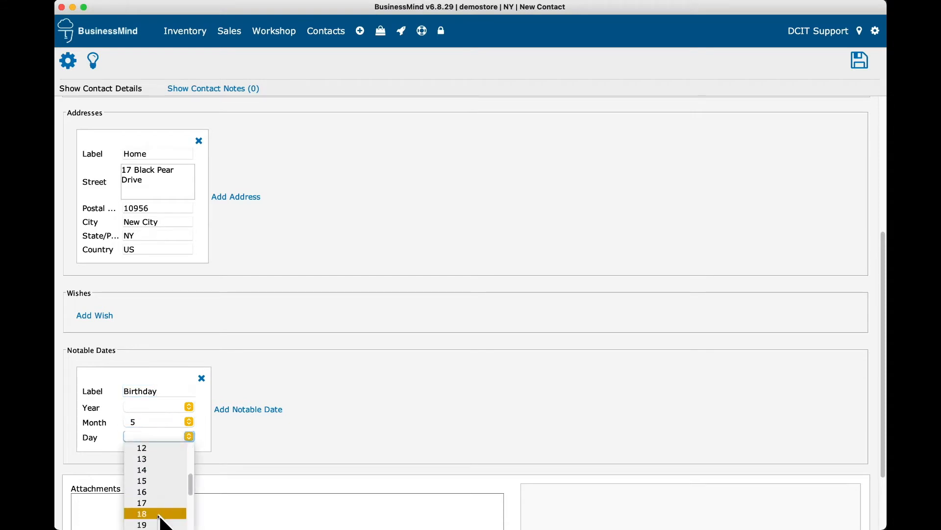
pyautogui.click(164, 512)
pyautogui.scroll(5, 575, 374)
pyautogui.click(859, 60)
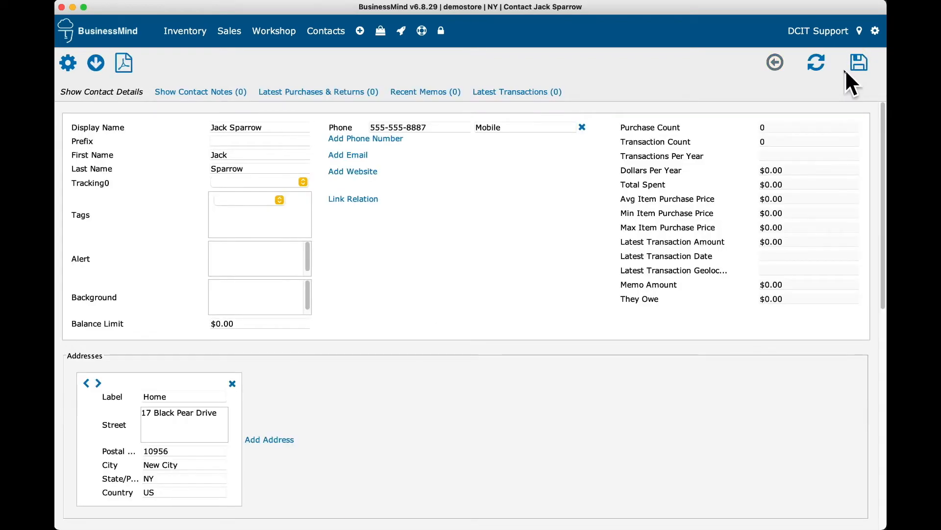
pyautogui.click(327, 31)
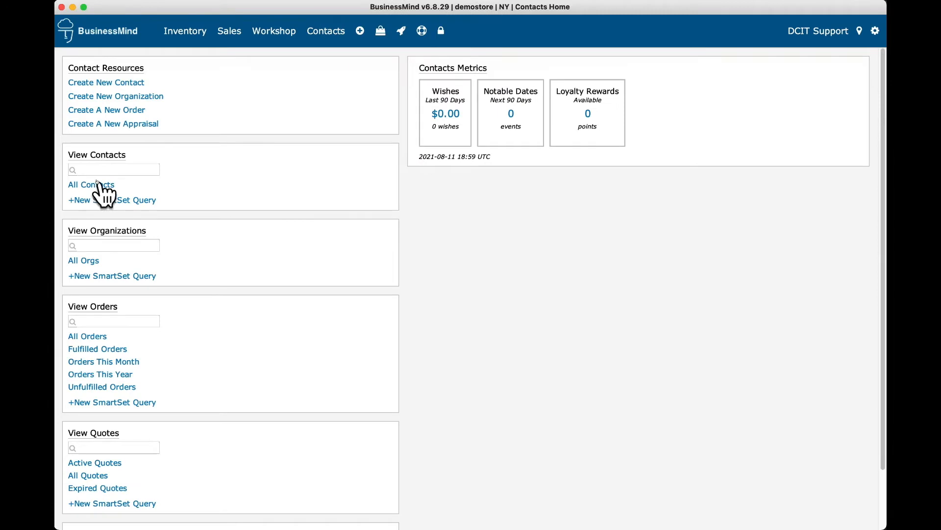
# Step: Open the All Contacts view listing all five contacts
pyautogui.click(98, 184)
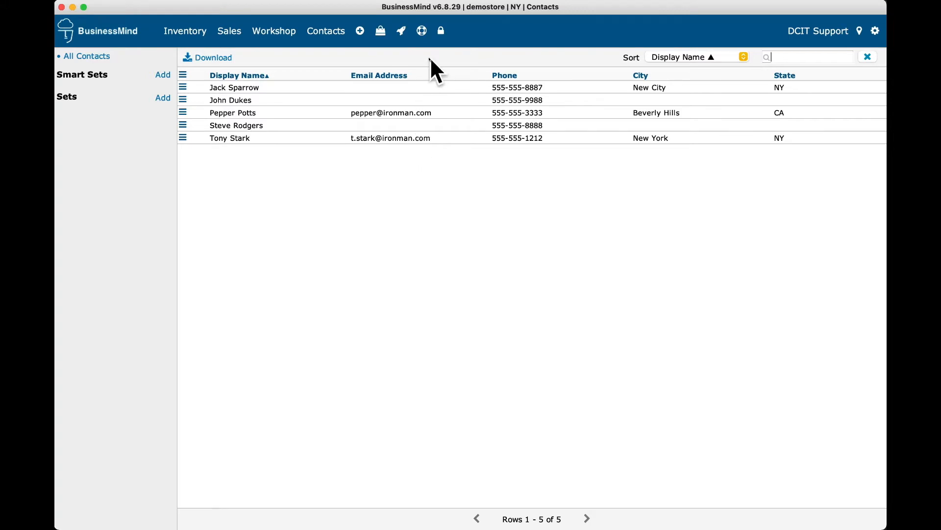
# Step: Search the Help Center for 'contact import' and read the 'Importing Contacts into BusinessMind' article
pyautogui.click(422, 30)
pyautogui.click(481, 43)
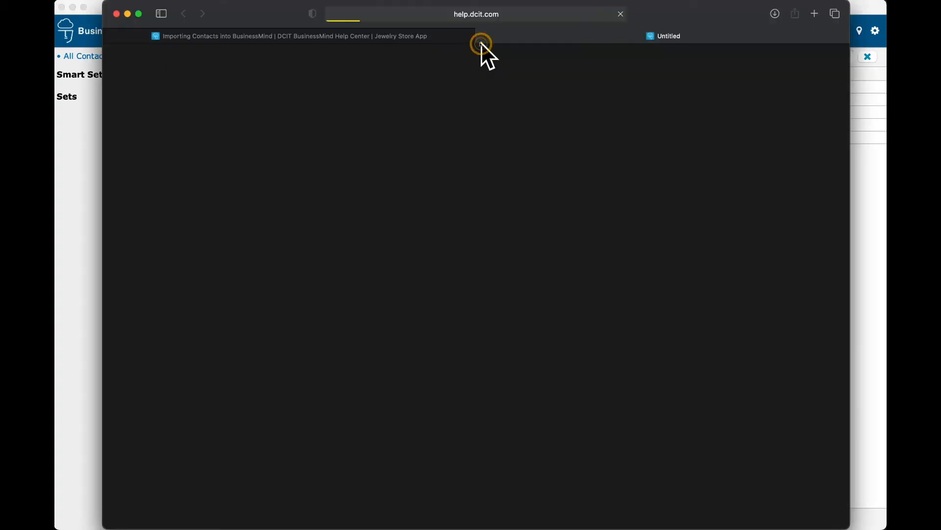
pyautogui.write('contact import')
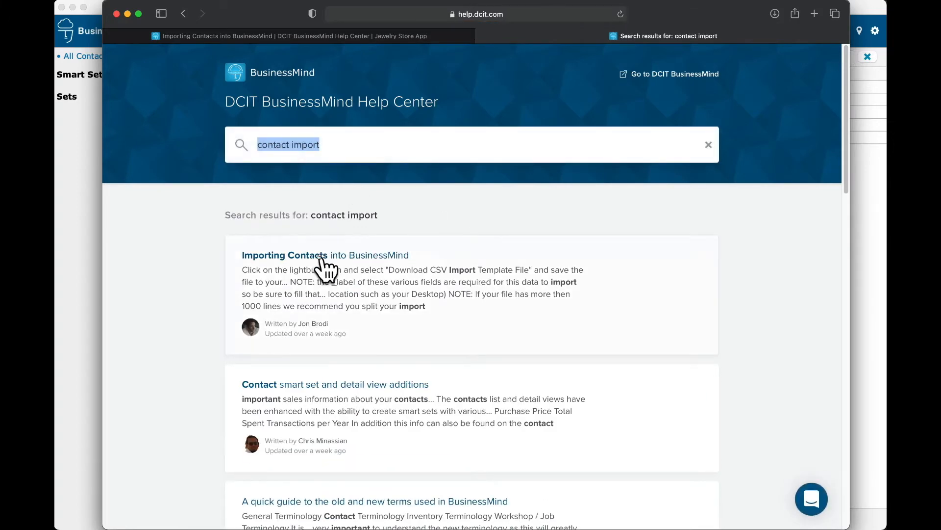
pyautogui.click(322, 256)
pyautogui.scroll(-7, 490, 330)
pyautogui.scroll(-6, 491, 326)
pyautogui.scroll(3, 492, 324)
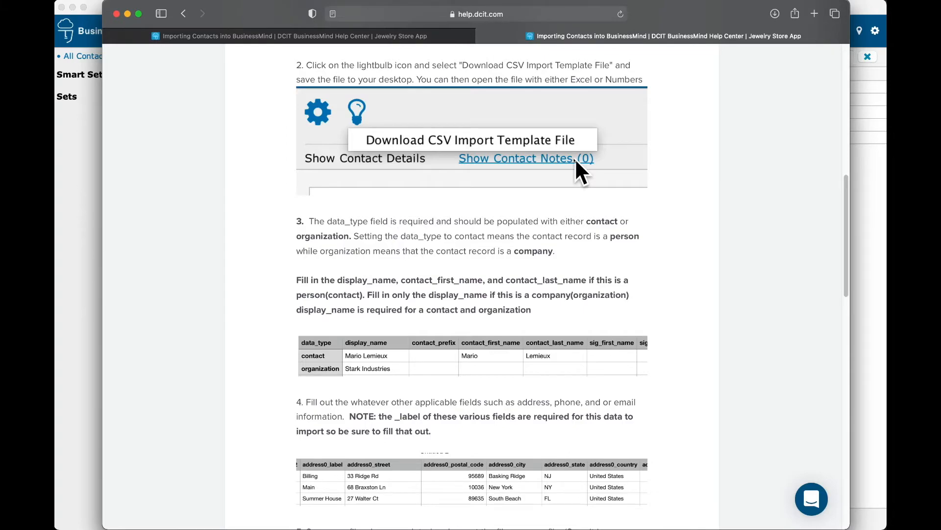
pyautogui.scroll(-10, 577, 249)
pyautogui.scroll(-6, 557, 294)
pyautogui.scroll(8, 558, 293)
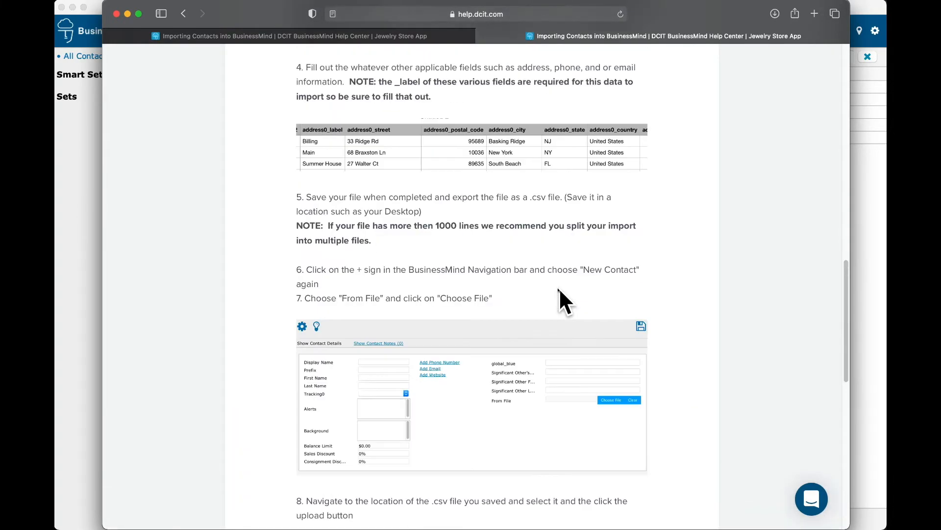
pyautogui.scroll(15, 559, 287)
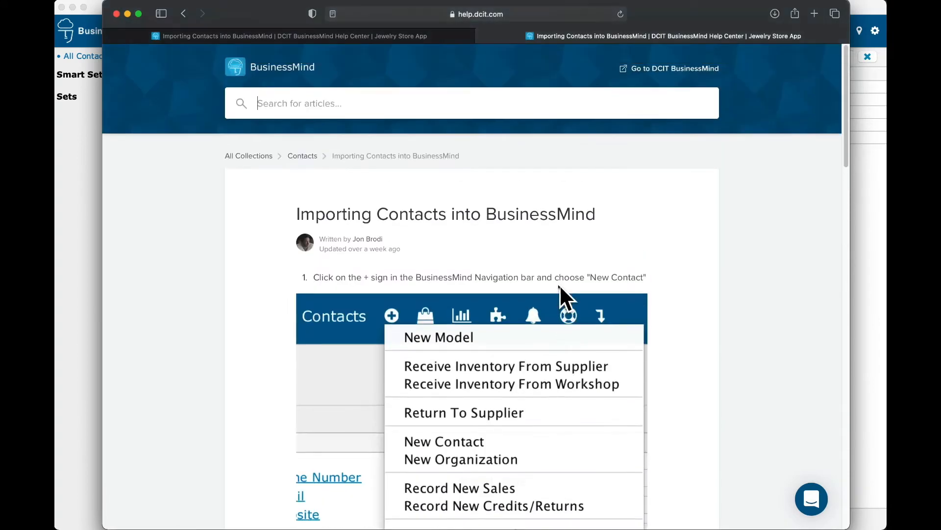
# Step: Close the Safari help window and open BusinessMind's Inventory home page
pyautogui.click(117, 15)
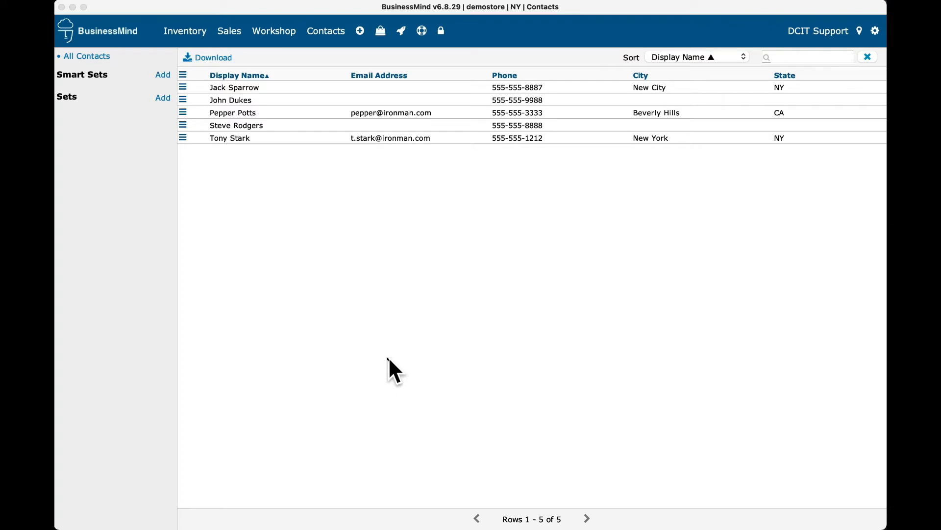
pyautogui.click(192, 32)
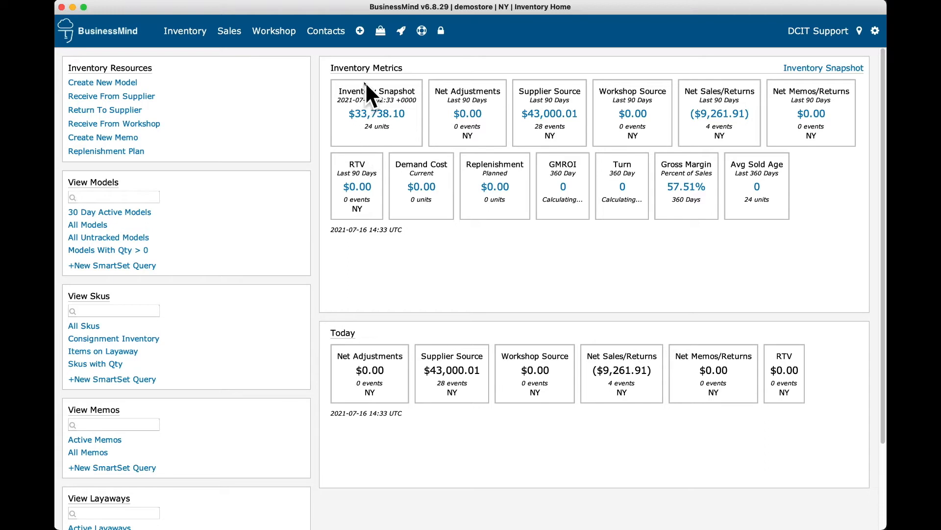
# Step: Start a Receive From Supplier receipt with supplier MDVIANI, New York NY
pyautogui.click(138, 96)
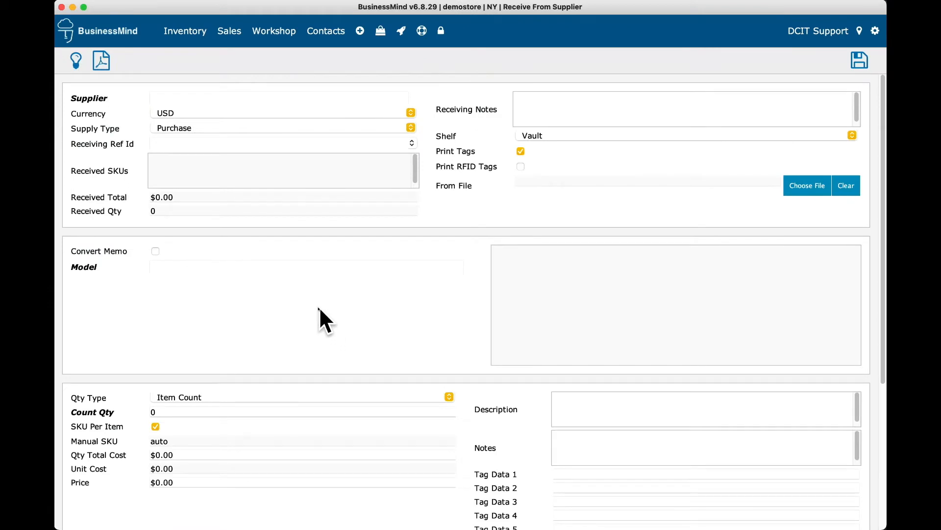
pyautogui.click(173, 94)
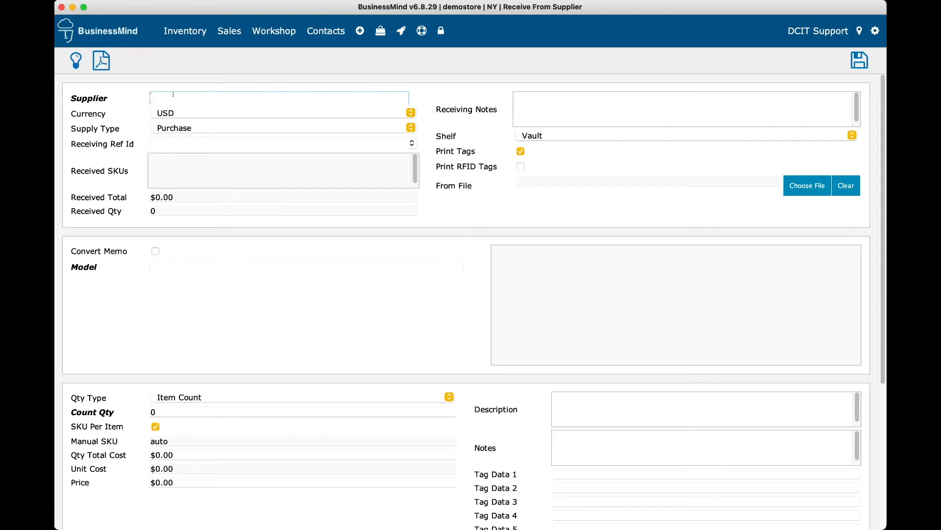
pyautogui.write('mdv')
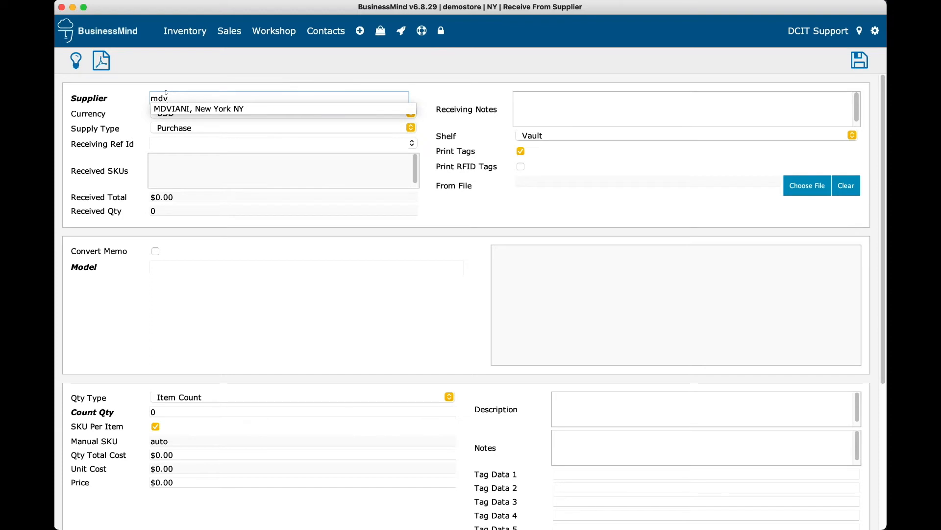
pyautogui.click(185, 109)
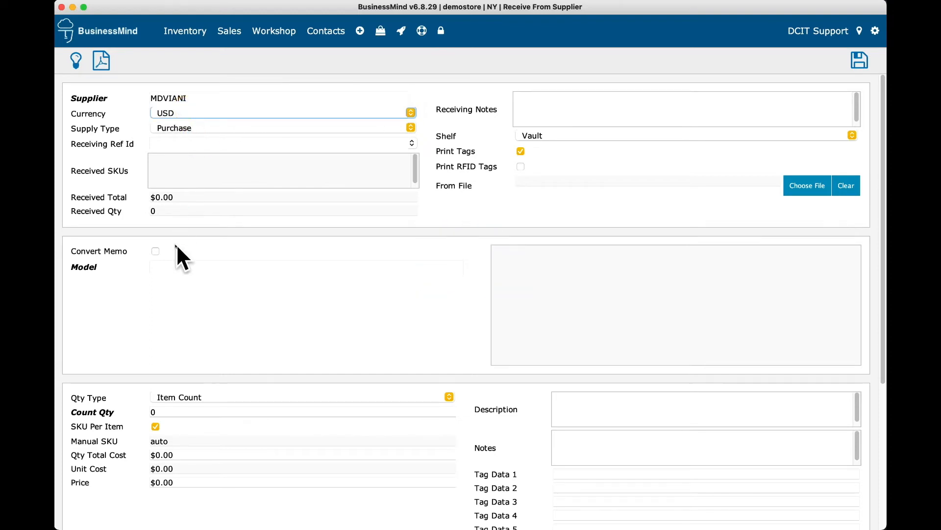
pyautogui.click(198, 127)
pyautogui.click(214, 127)
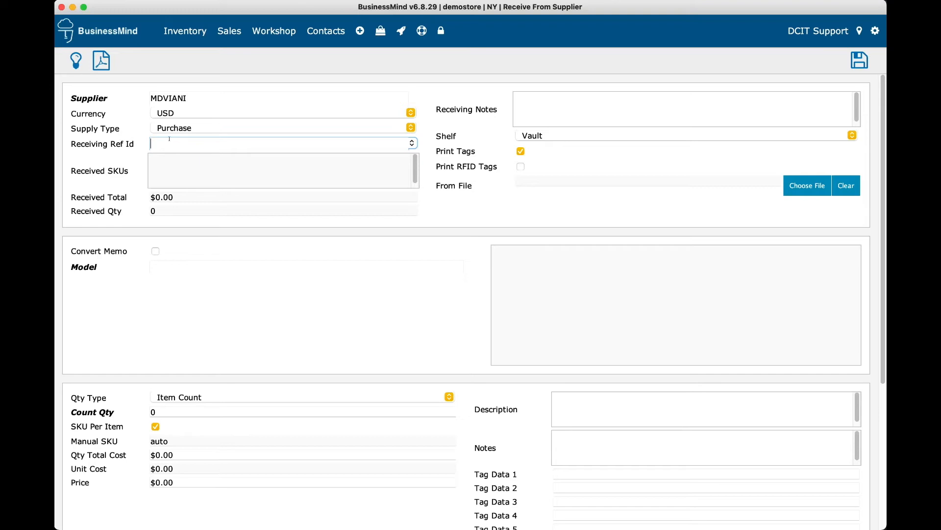
pyautogui.write('mdviani1')
pyautogui.click(521, 151)
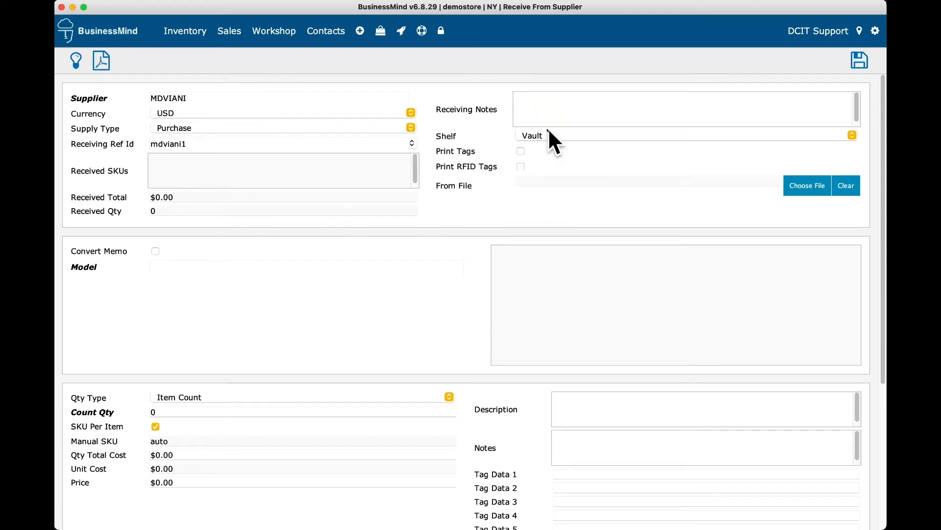
pyautogui.click(533, 111)
pyautogui.click(177, 265)
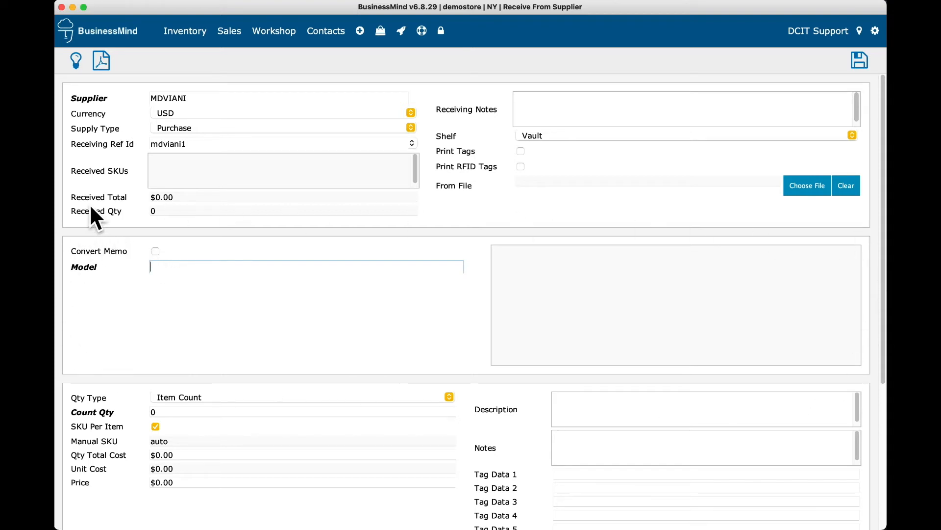
# Step: Correct the mistyped model number and create a new model E45673 on the receipt
pyautogui.click(171, 265)
pyautogui.write('E7')
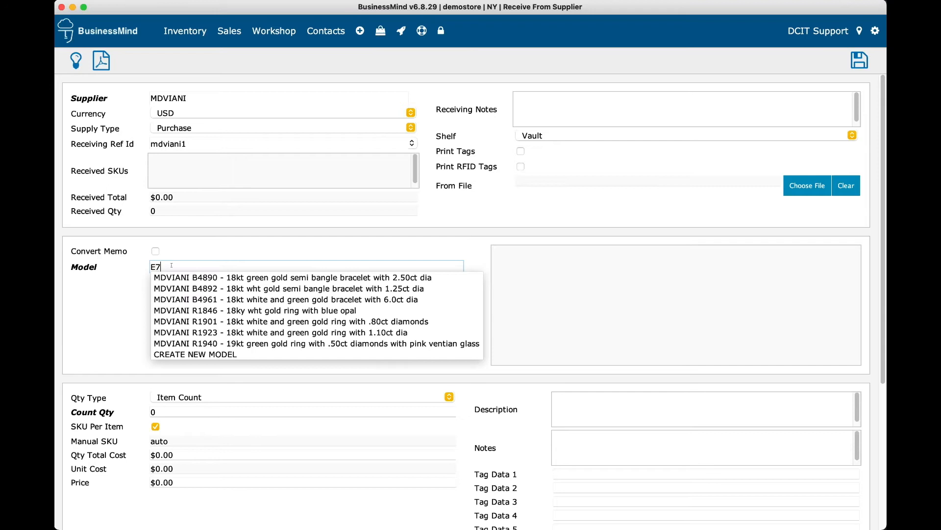
pyautogui.write('8351')
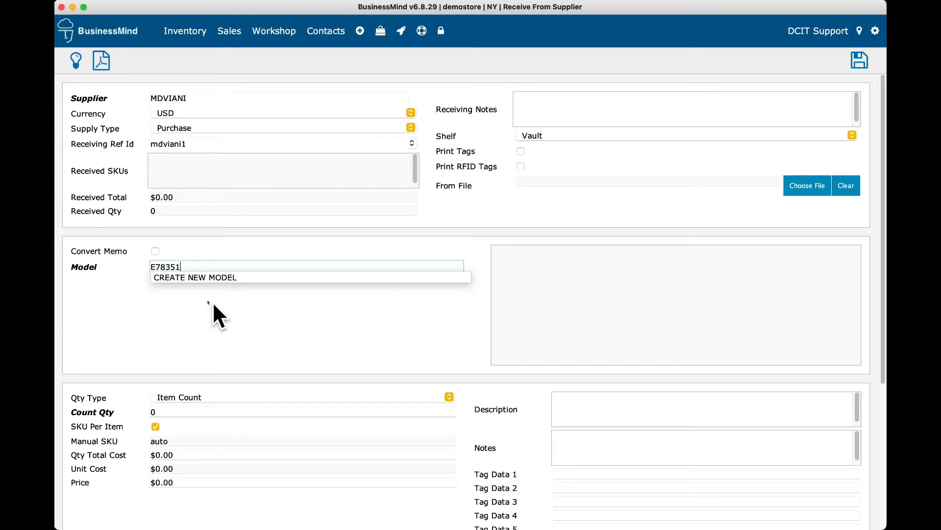
pyautogui.press('Down')
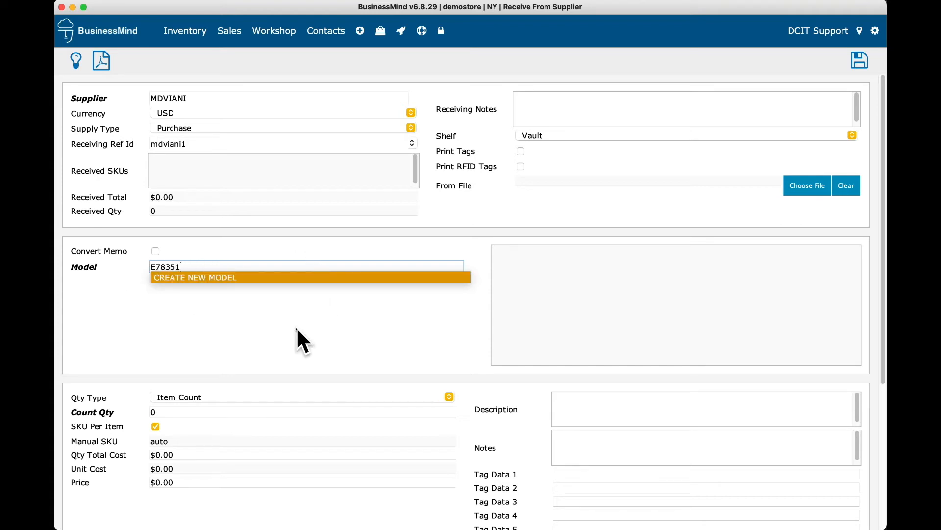
pyautogui.press('BackSpace')
pyautogui.press('BackSpace')
pyautogui.press('BackSpace')
pyautogui.press('BackSpace')
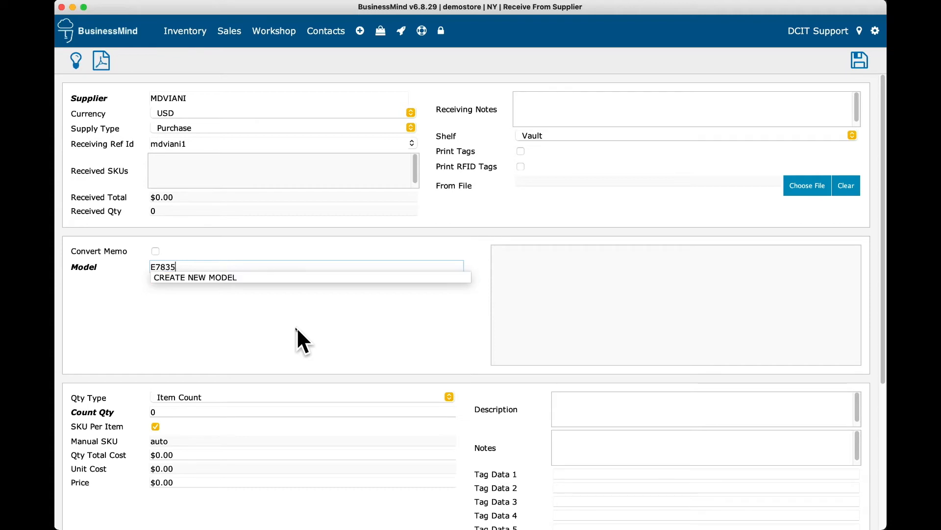
pyautogui.press('BackSpace')
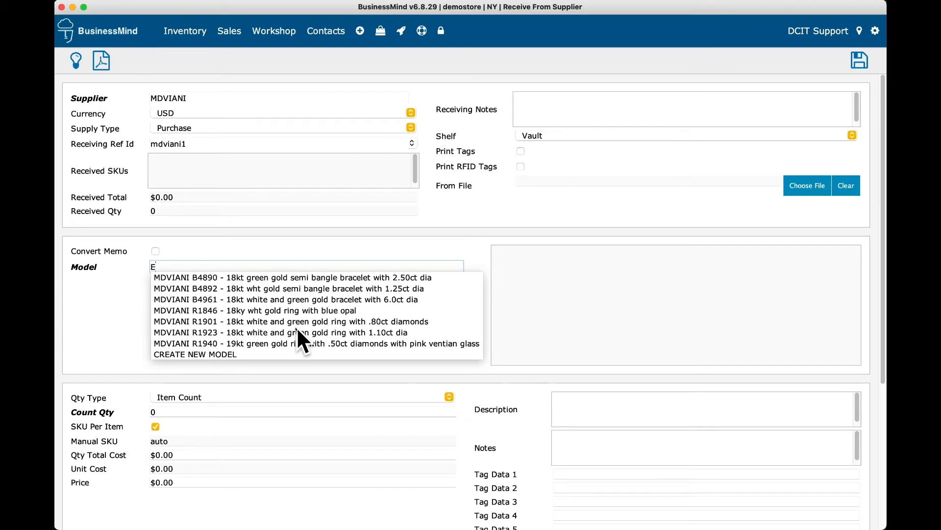
pyautogui.write('45673')
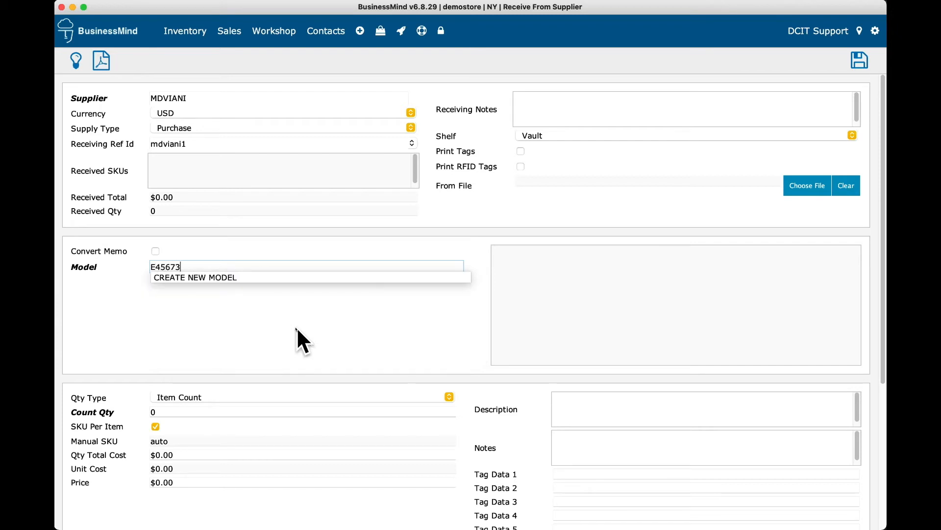
pyautogui.click(199, 278)
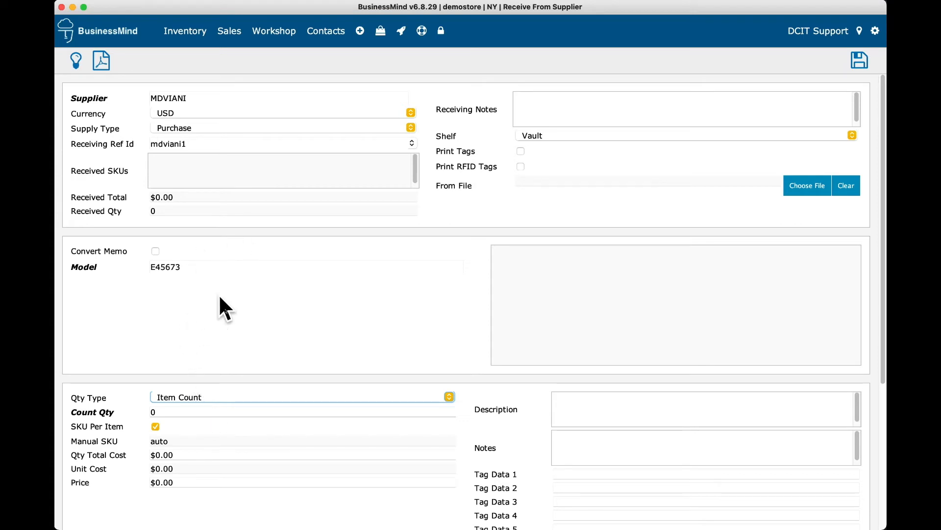
# Step: Set the item count to 1, total cost to $1,000.00 and price to $2,000.00
pyautogui.scroll(-2, 221, 343)
pyautogui.click(188, 376)
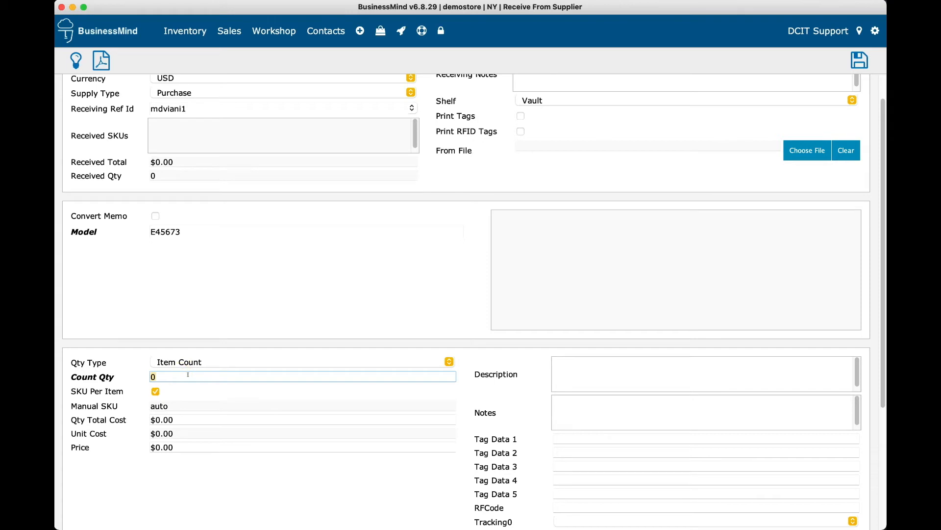
pyautogui.write('1')
pyautogui.click(193, 415)
pyautogui.write('1,000')
pyautogui.press('Tab')
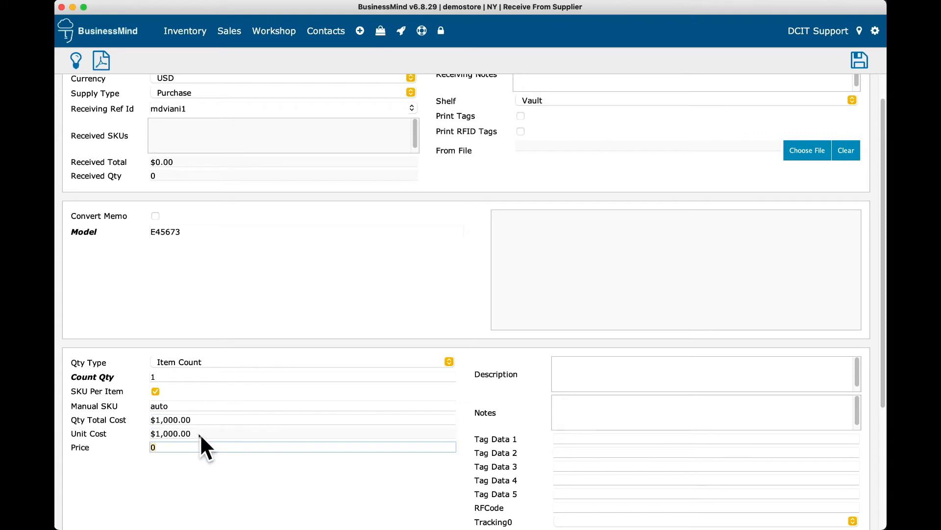
pyautogui.write('2000')
pyautogui.press('Tab')
# Step: Describe the item as '18kt bracelet with diamonds' and leave Tracking0 blank after checking it
pyautogui.click(578, 372)
pyautogui.write('18kt bracelet')
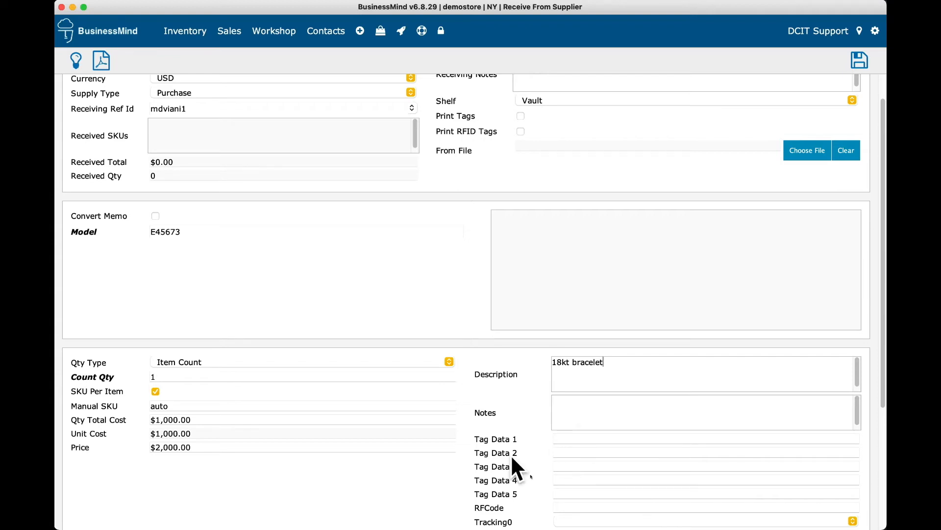
pyautogui.scroll(-1, 561, 499)
pyautogui.write('with diamonds')
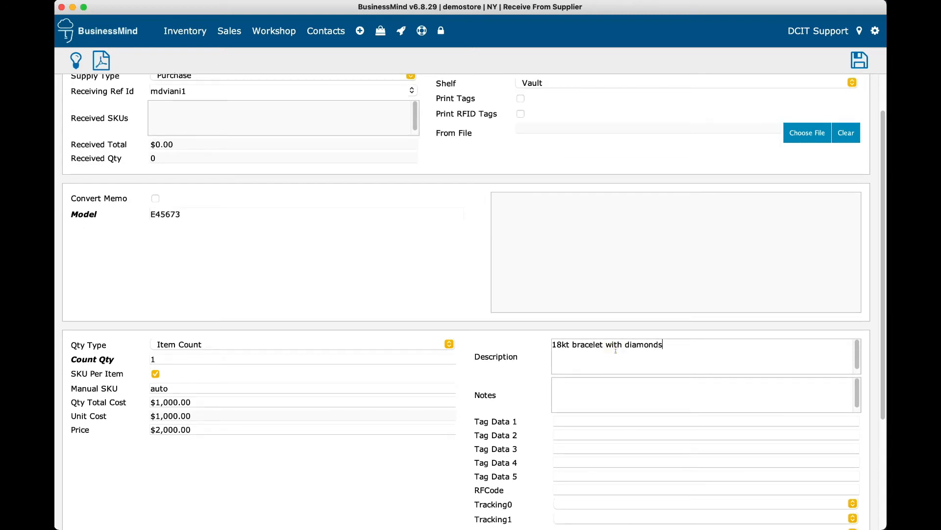
pyautogui.scroll(-4, 684, 442)
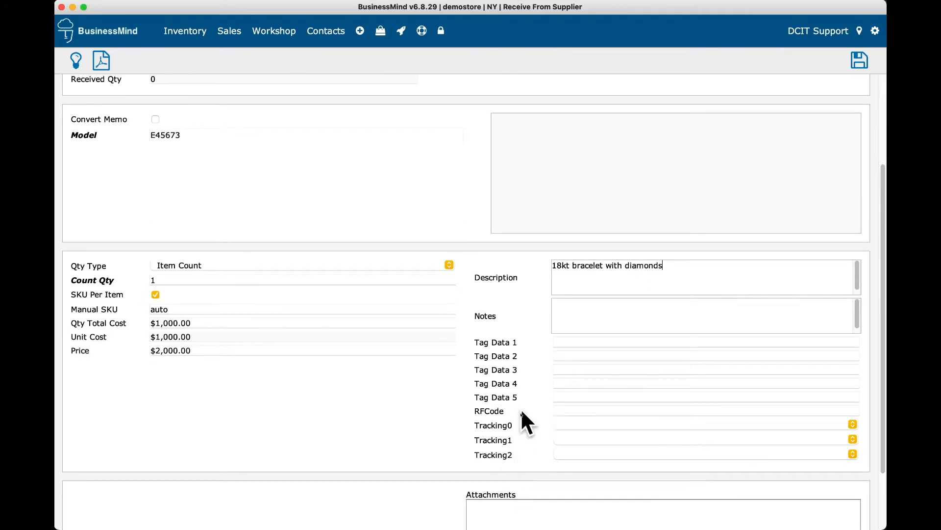
pyautogui.click(582, 425)
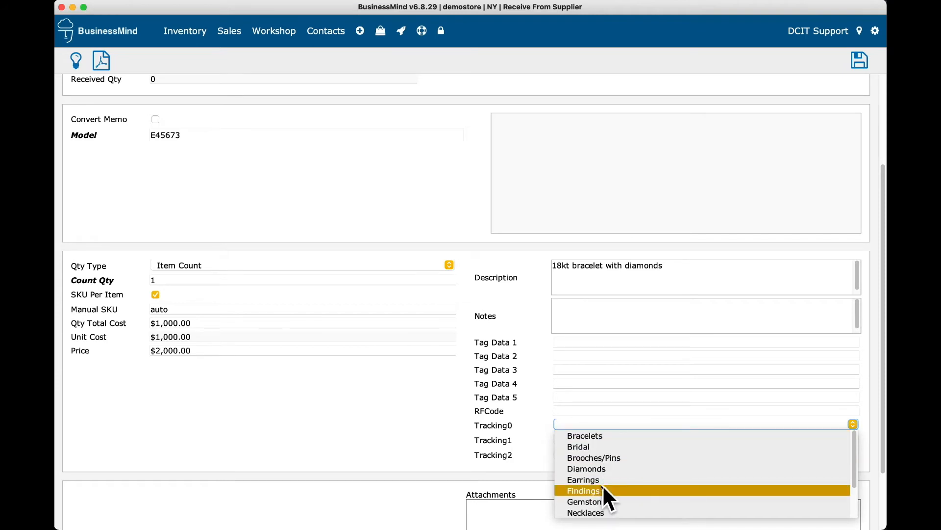
pyautogui.click(574, 424)
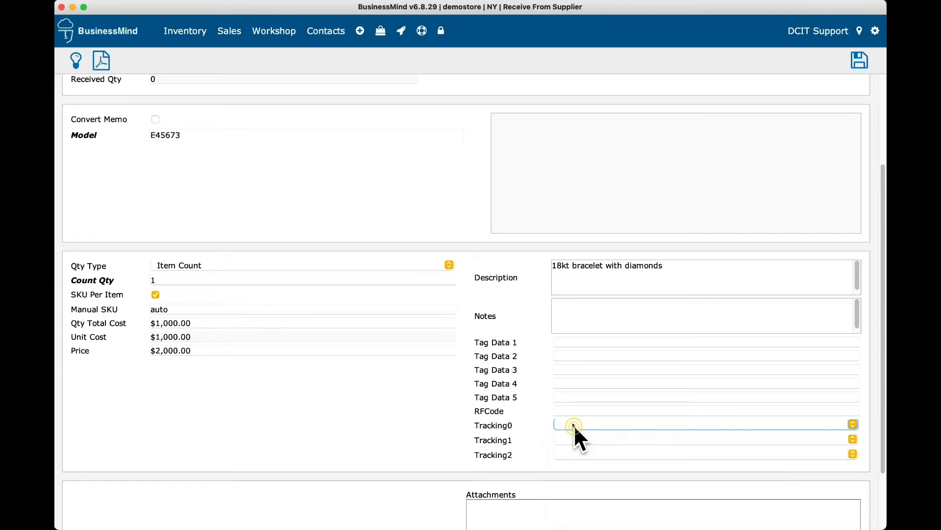
pyautogui.click(421, 33)
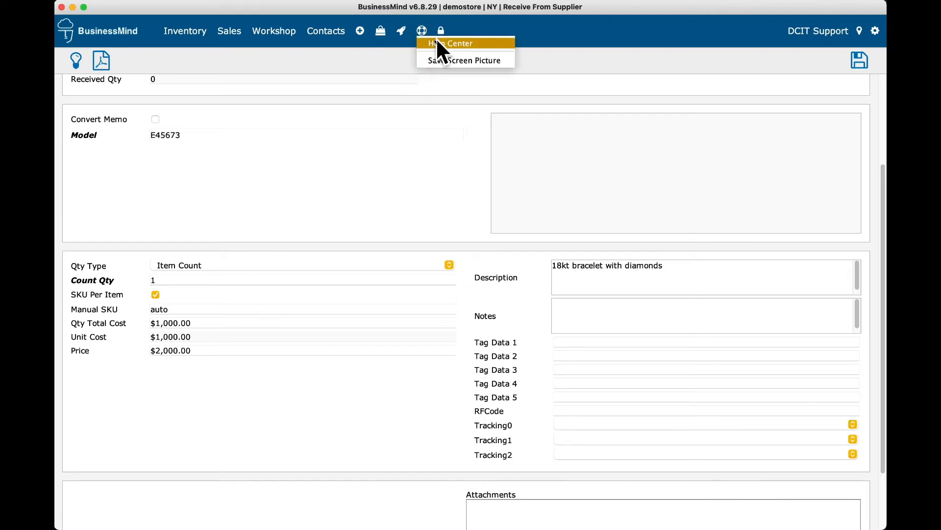
pyautogui.click(436, 42)
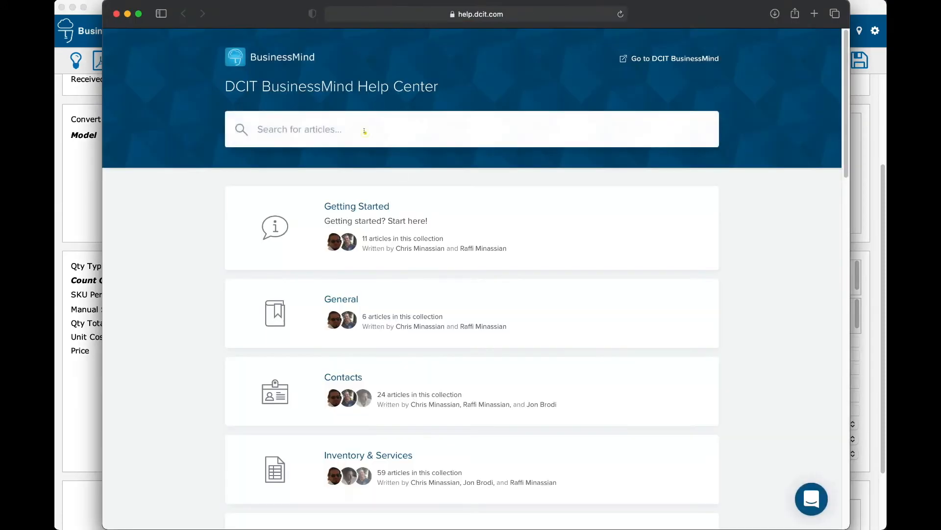
pyautogui.click(364, 131)
pyautogui.write('tracking')
pyautogui.press('Return')
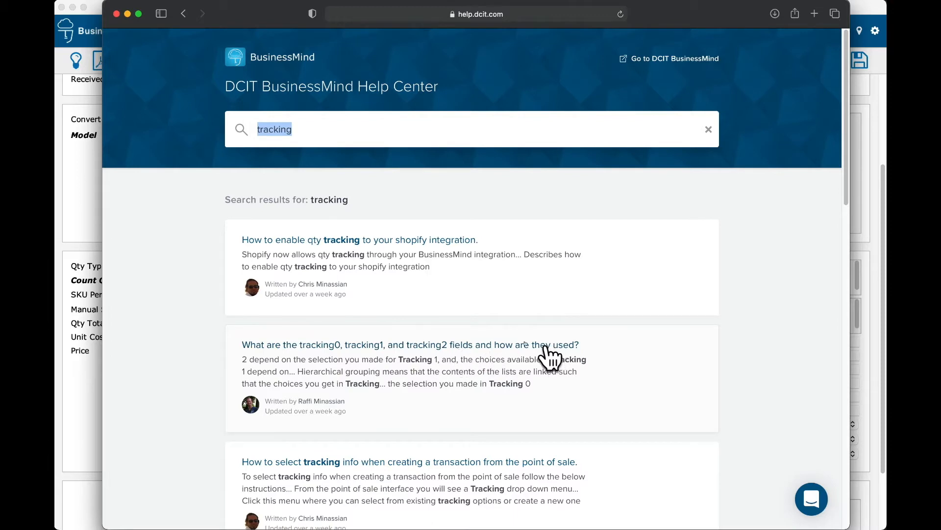
pyautogui.click(379, 344)
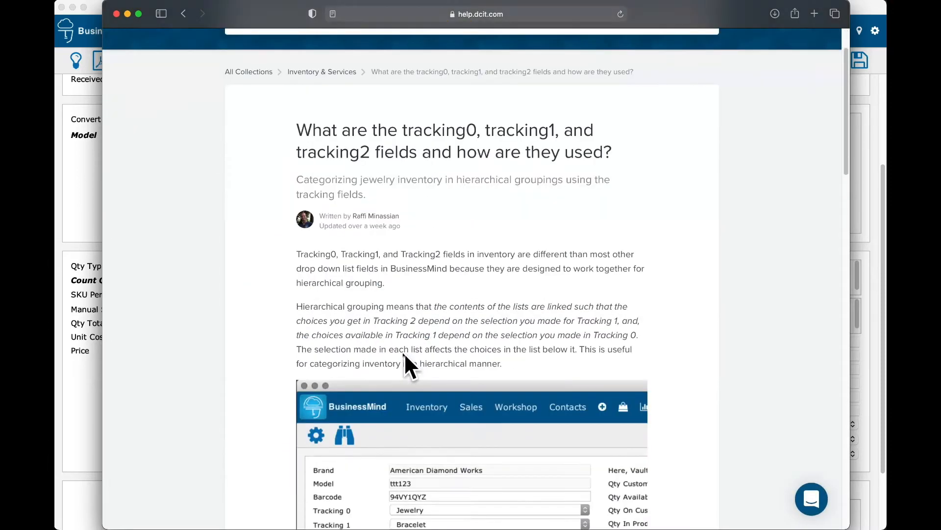
pyautogui.scroll(-10, 404, 352)
pyautogui.scroll(10, 404, 352)
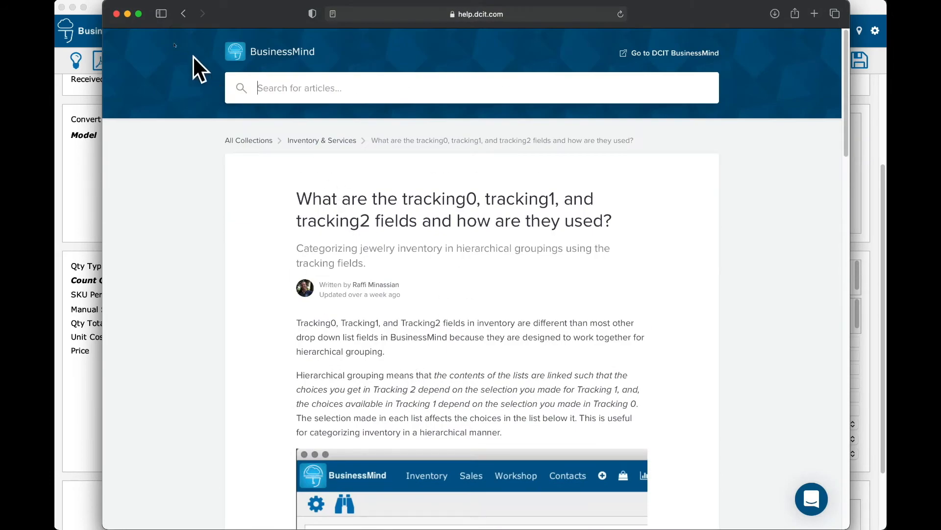
pyautogui.click(117, 13)
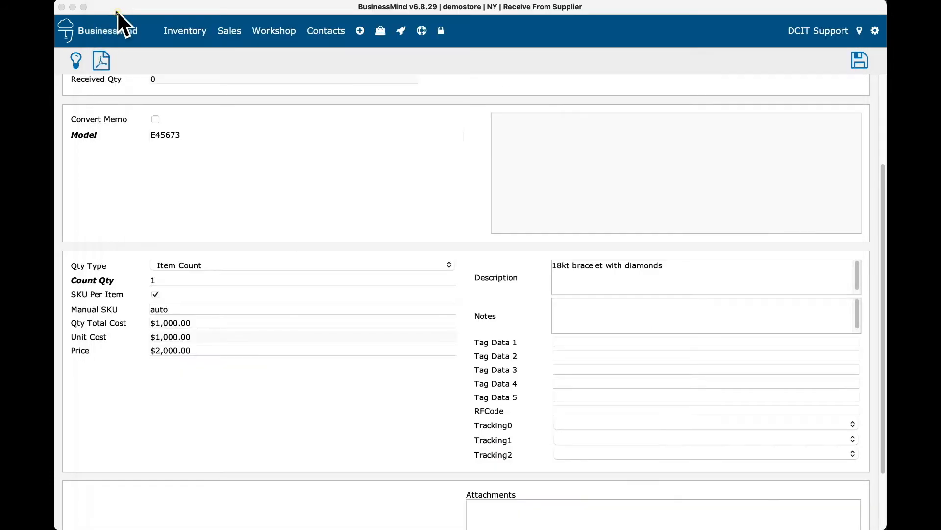
# Step: Attach the bracelet photo, save to receive E45673 at $1,000.00, and select SKU 7LDDK3Z1
pyautogui.click(235, 7)
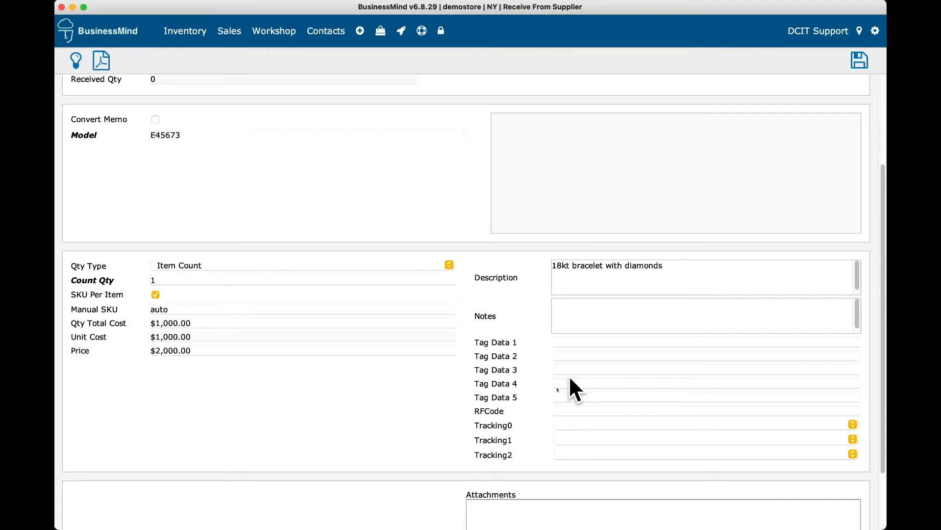
pyautogui.scroll(2, 608, 304)
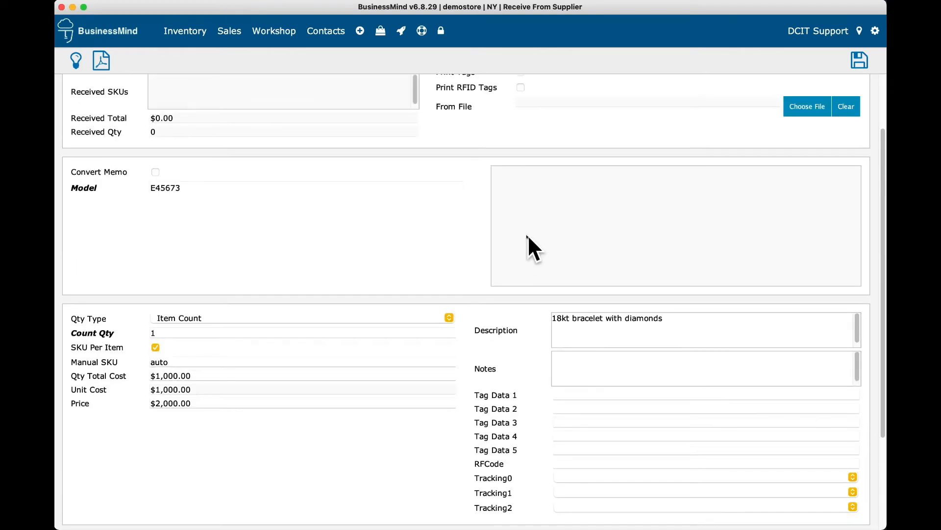
pyautogui.moveTo(873, 194); pyautogui.dragTo(584, 211)
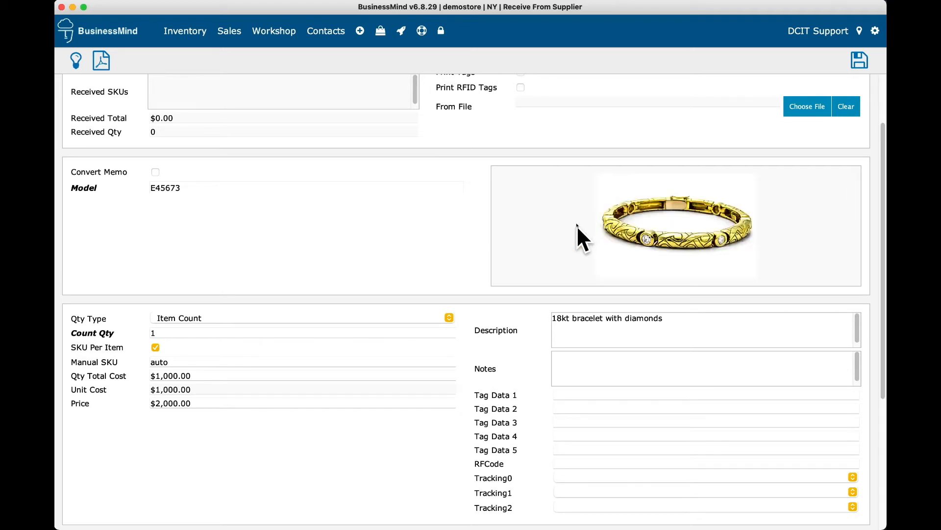
pyautogui.scroll(3, 579, 227)
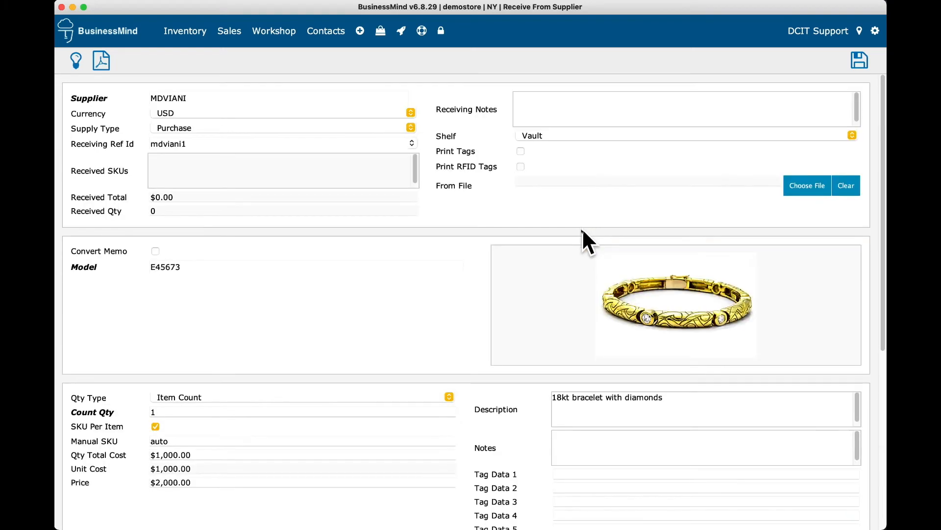
pyautogui.click(858, 59)
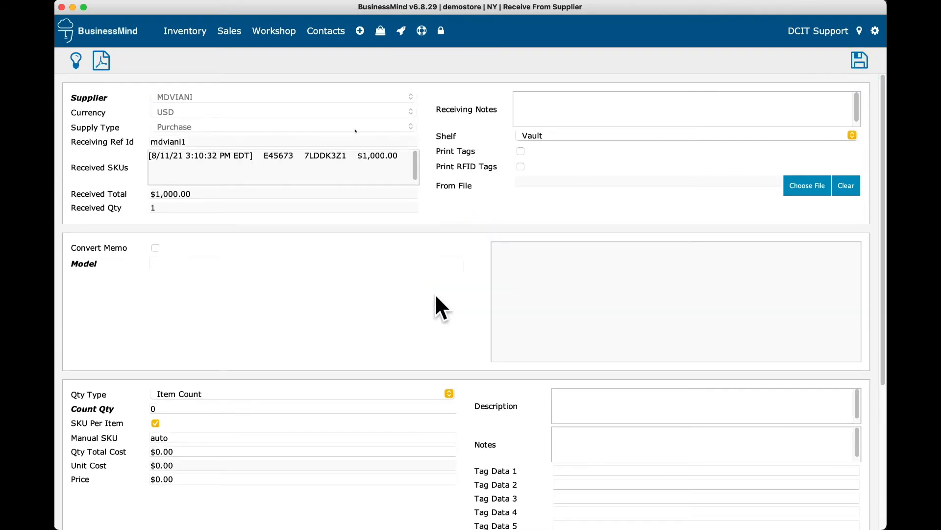
pyautogui.doubleClick(325, 155)
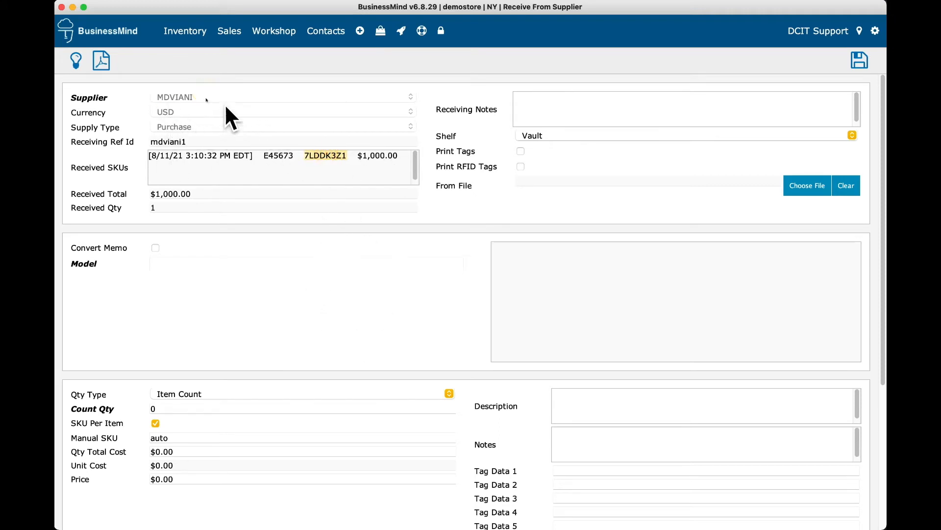
# Step: Create new model E9873 on the next receipt line with a count of 2
pyautogui.click(176, 260)
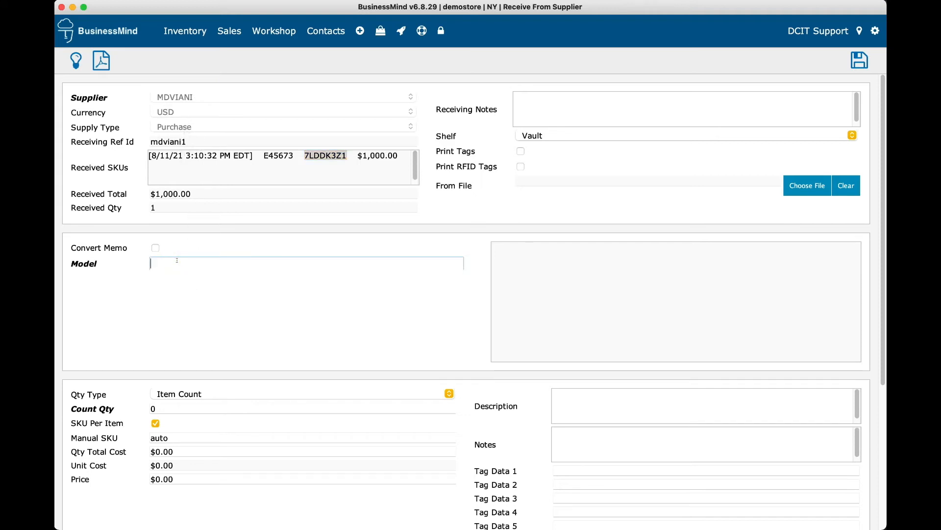
pyautogui.write('E9873')
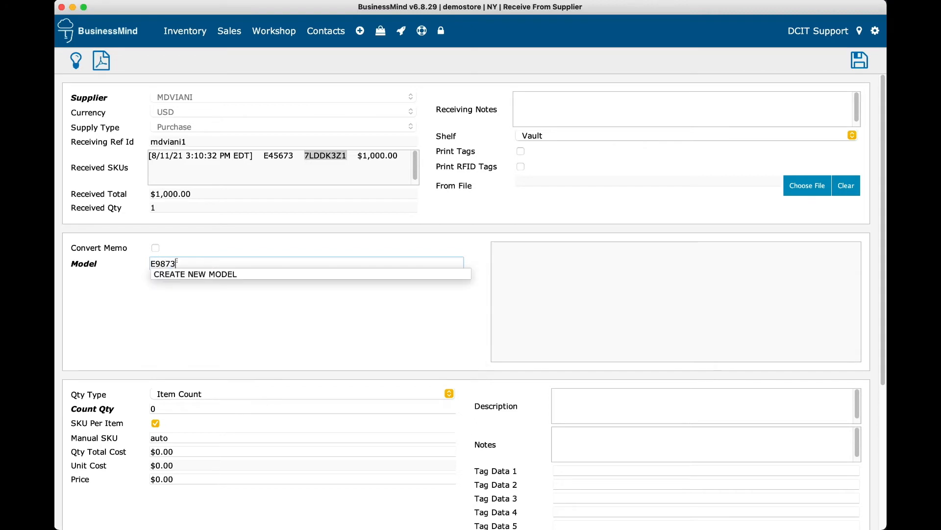
pyautogui.click(252, 275)
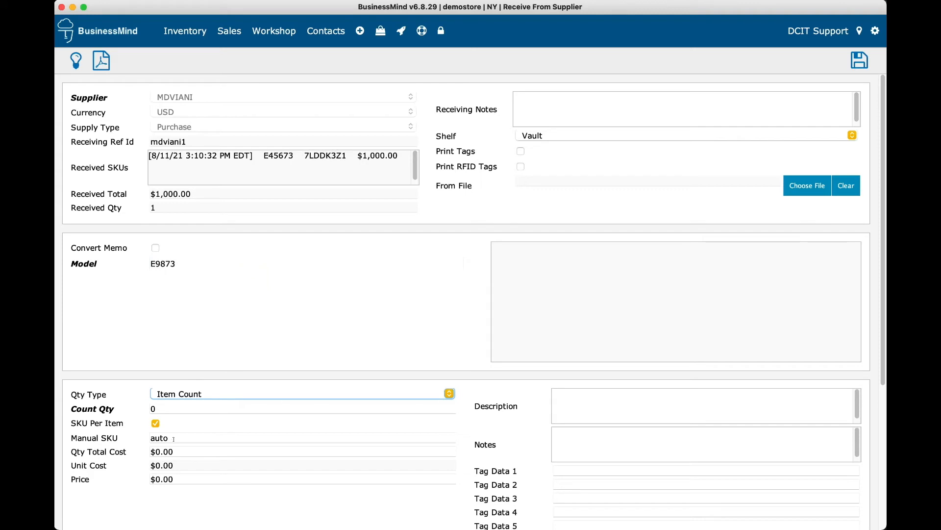
pyautogui.click(183, 408)
pyautogui.write('1')
pyautogui.click(191, 451)
pyautogui.click(169, 409)
pyautogui.write('2')
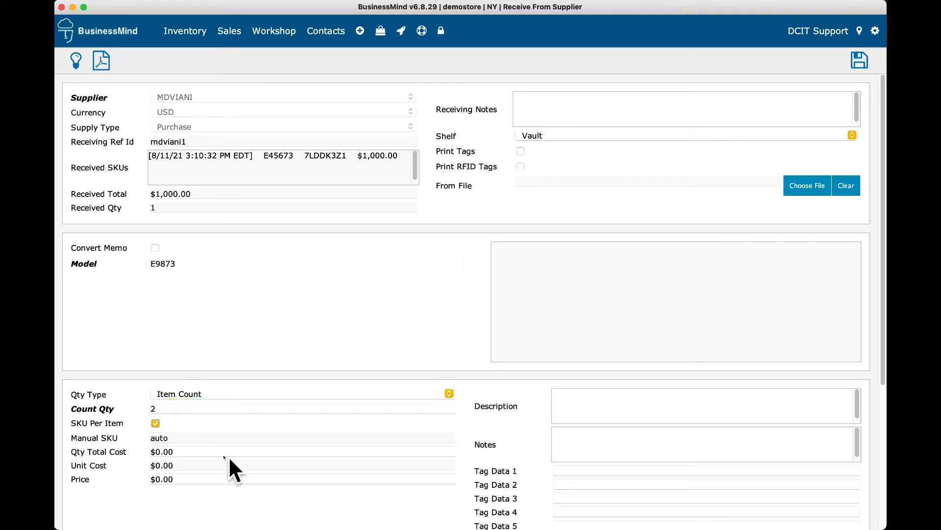
# Step: Enter a $2,500.00 total cost and verify the count and unit cost
pyautogui.click(200, 451)
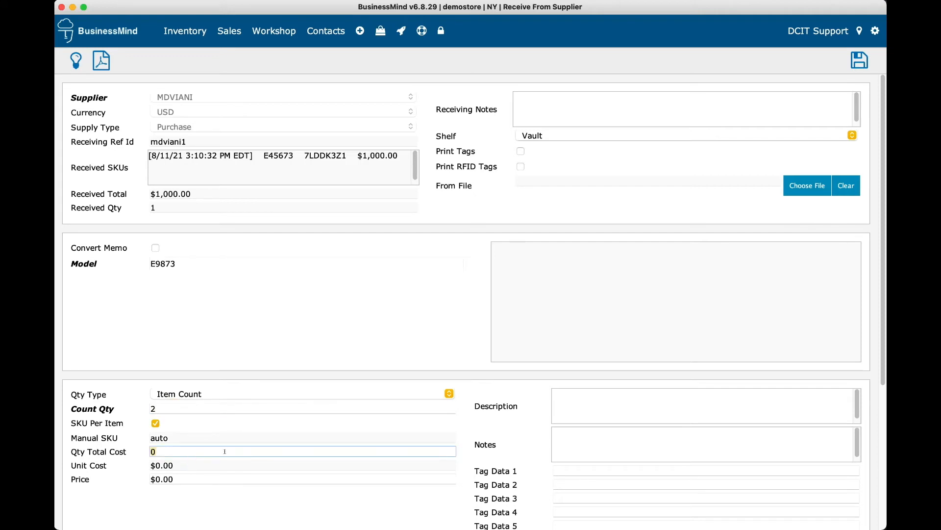
pyautogui.write('2500')
pyautogui.click(195, 478)
pyautogui.click(207, 465)
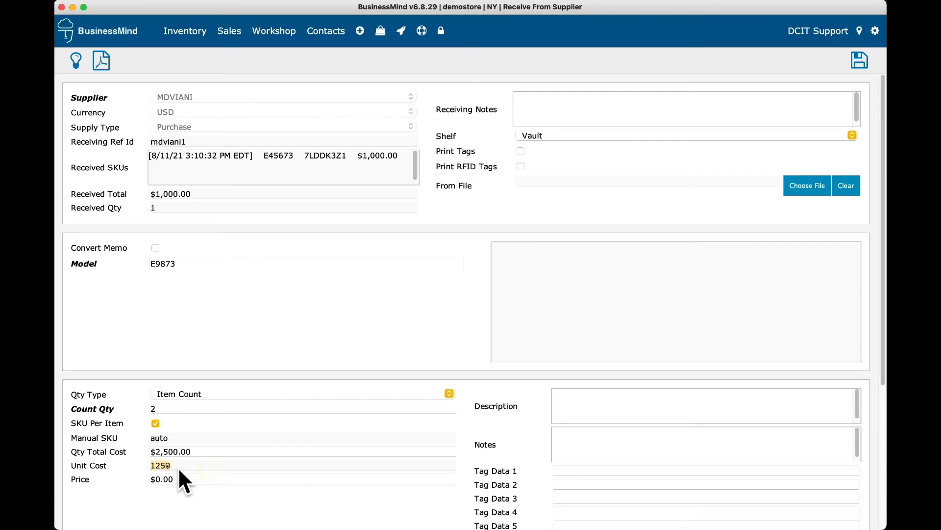
pyautogui.click(162, 407)
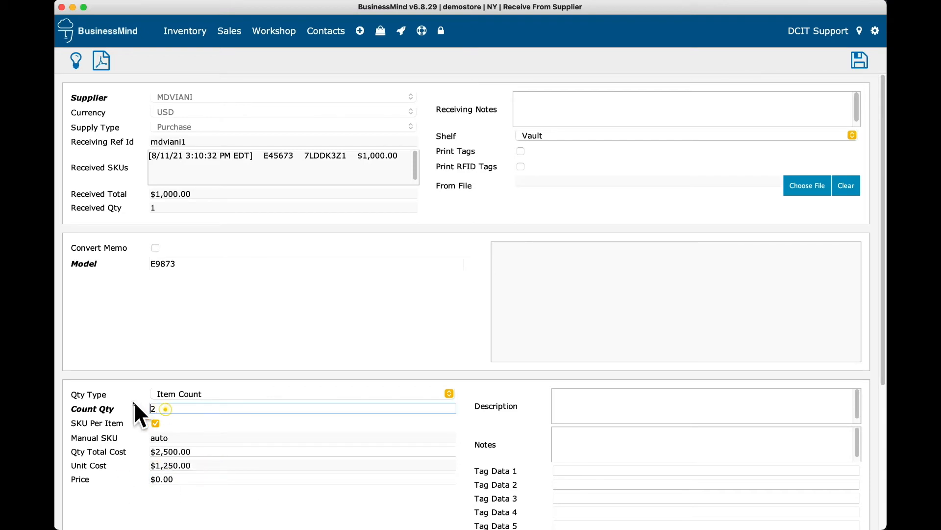
pyautogui.click(204, 450)
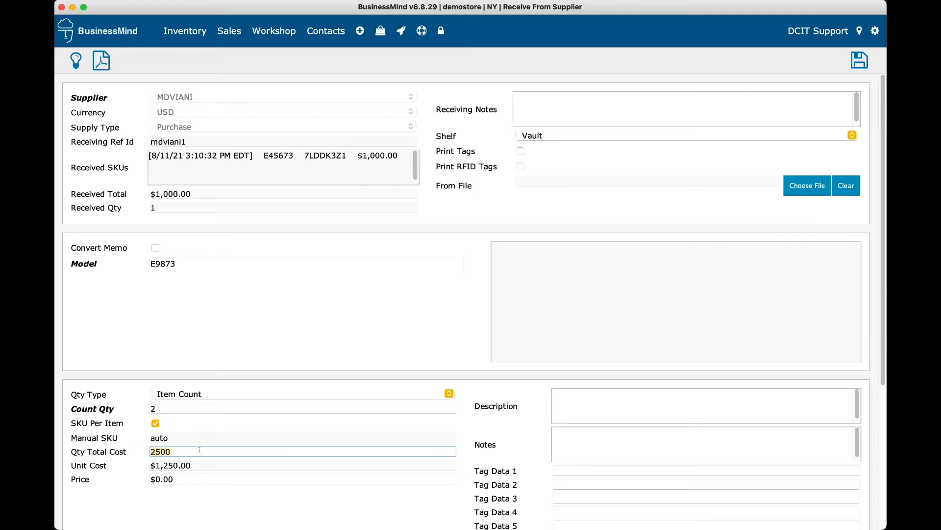
pyautogui.click(206, 464)
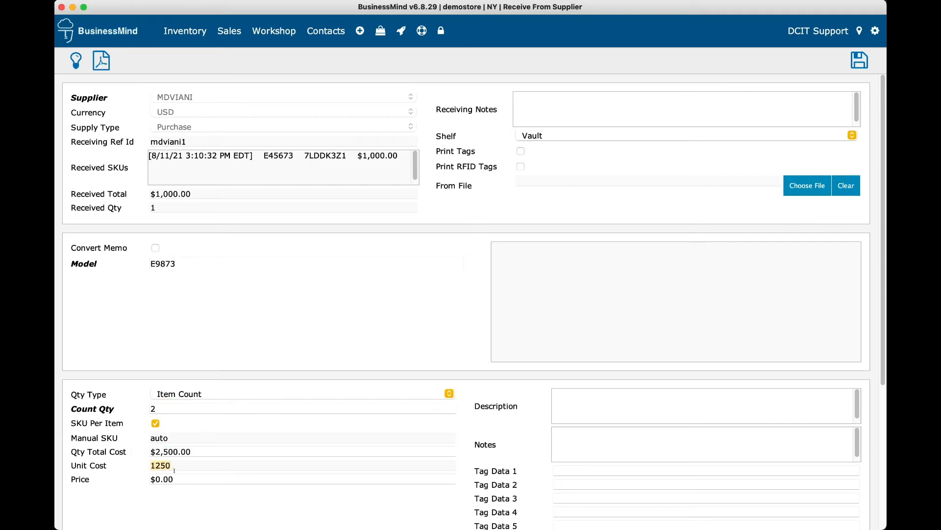
# Step: Change the selling price to $3,000.00
pyautogui.click(192, 477)
pyautogui.click(193, 478)
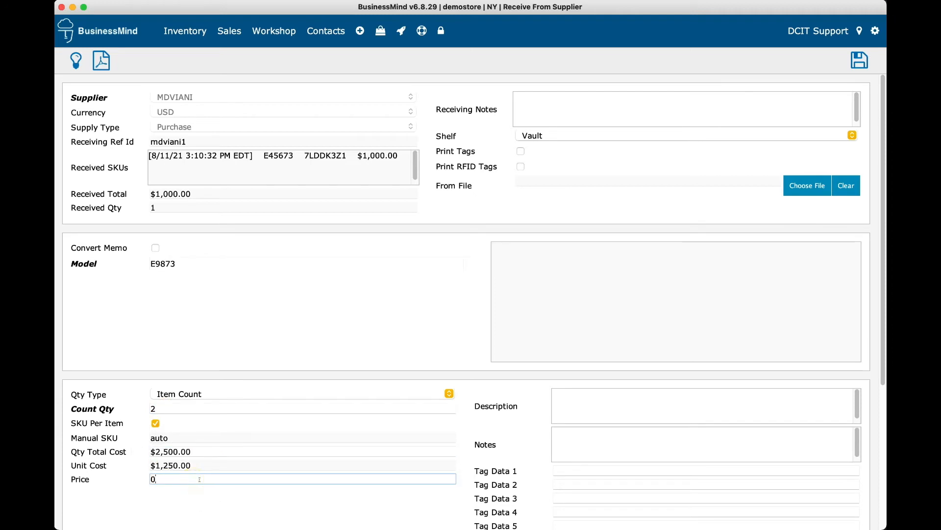
pyautogui.press('BackSpace')
pyautogui.write('3,')
pyautogui.write('000')
pyautogui.press('Tab')
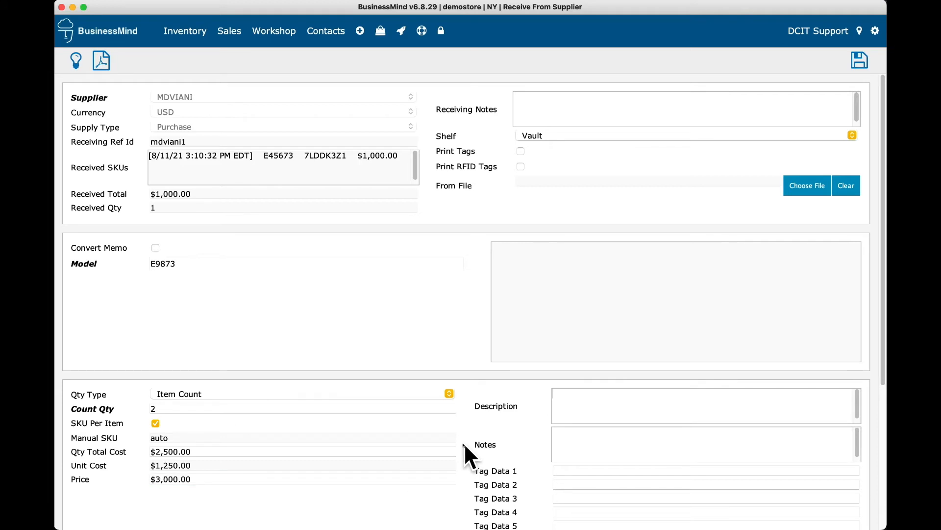
# Step: Describe it as '18kt white earrings with diamonds and rubys' and attach a product photo
pyautogui.write('18kt white earrings with diamonds and ')
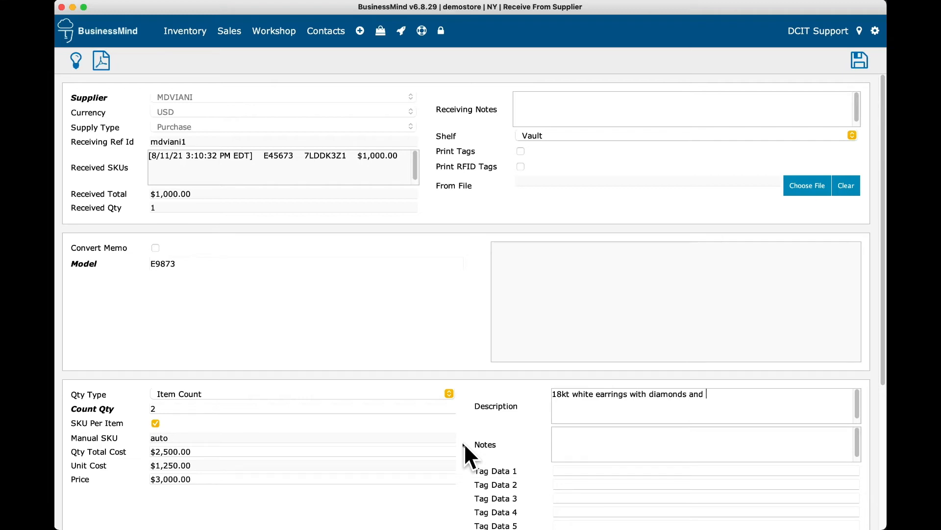
pyautogui.write('rubys')
pyautogui.scroll(-1, 594, 474)
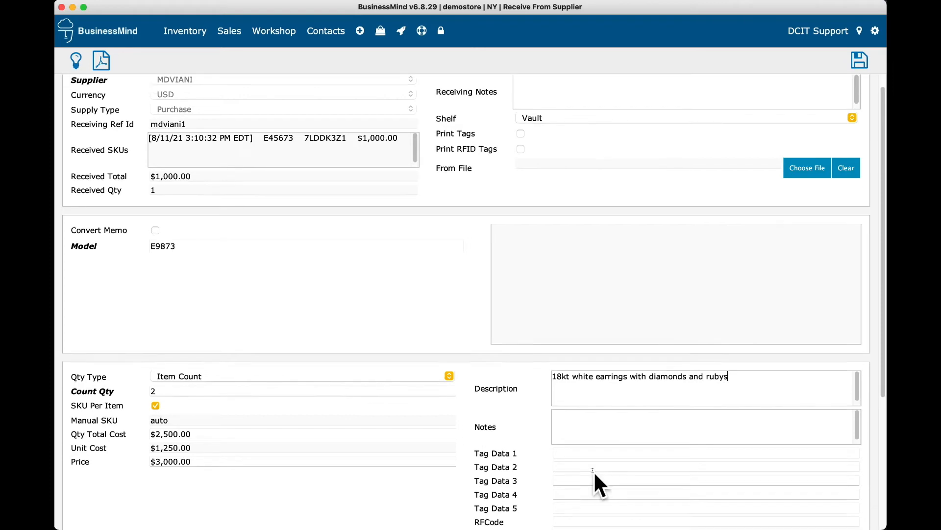
pyautogui.scroll(-4, 593, 471)
pyautogui.click(591, 393)
pyautogui.scroll(-2, 610, 467)
pyautogui.scroll(-1, 610, 466)
pyautogui.scroll(4, 615, 449)
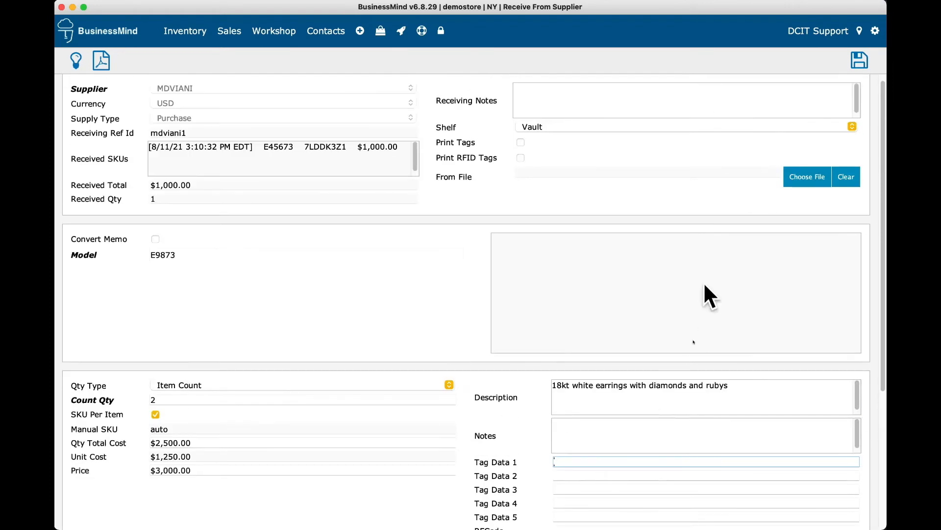
pyautogui.moveTo(912, 304); pyautogui.dragTo(649, 284)
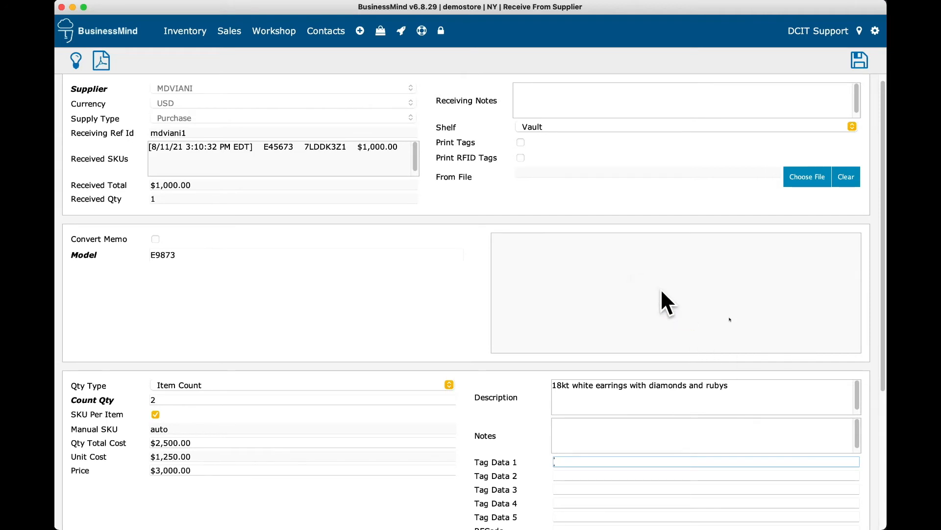
pyautogui.scroll(1, 755, 282)
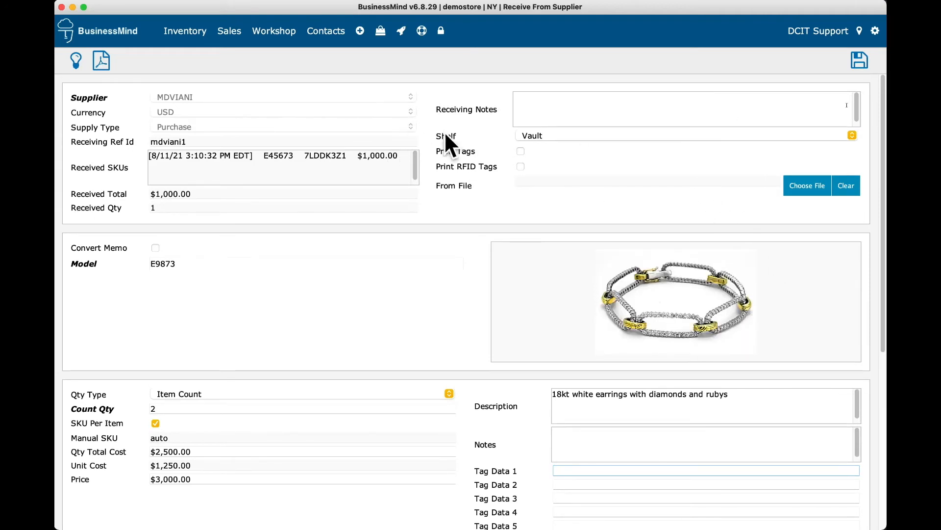
# Step: Save E9873 to receive both items, check the $3,500.00 received total, and open Help
pyautogui.click(866, 62)
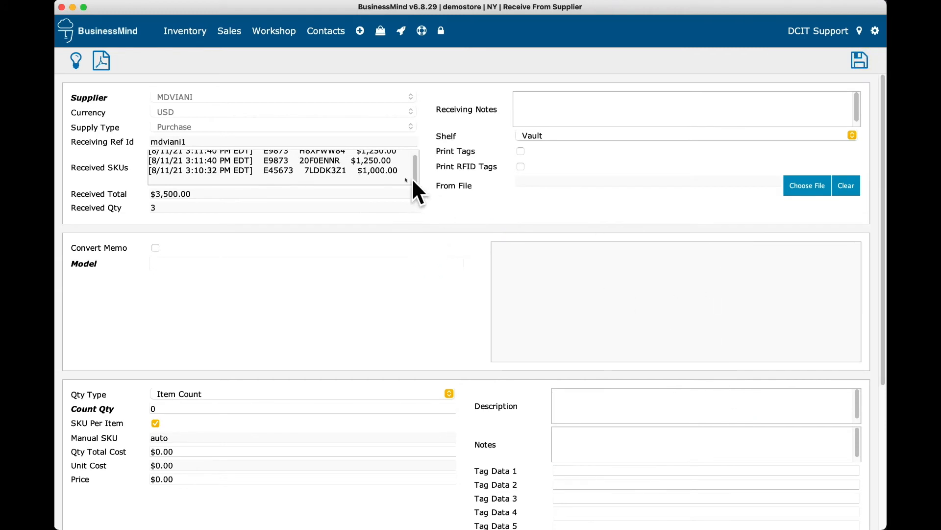
pyautogui.scroll(1, 415, 164)
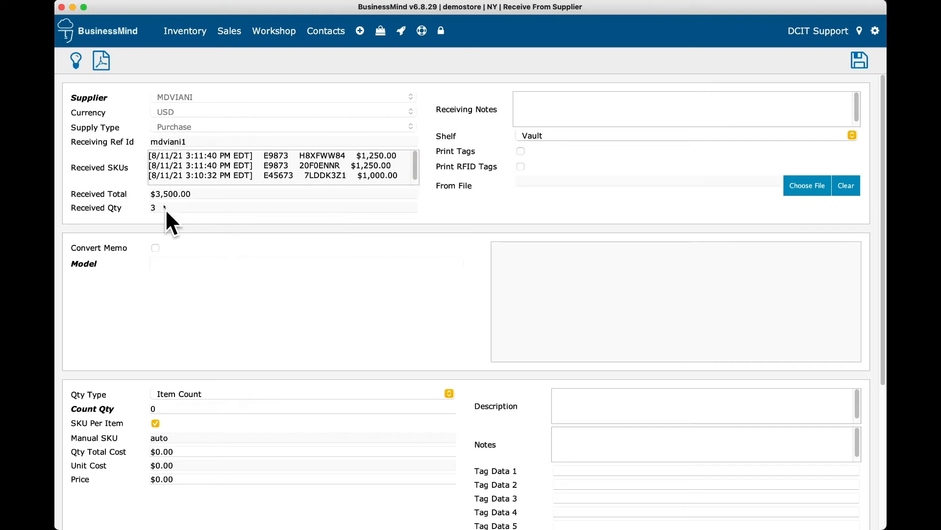
pyautogui.click(204, 193)
pyautogui.click(421, 32)
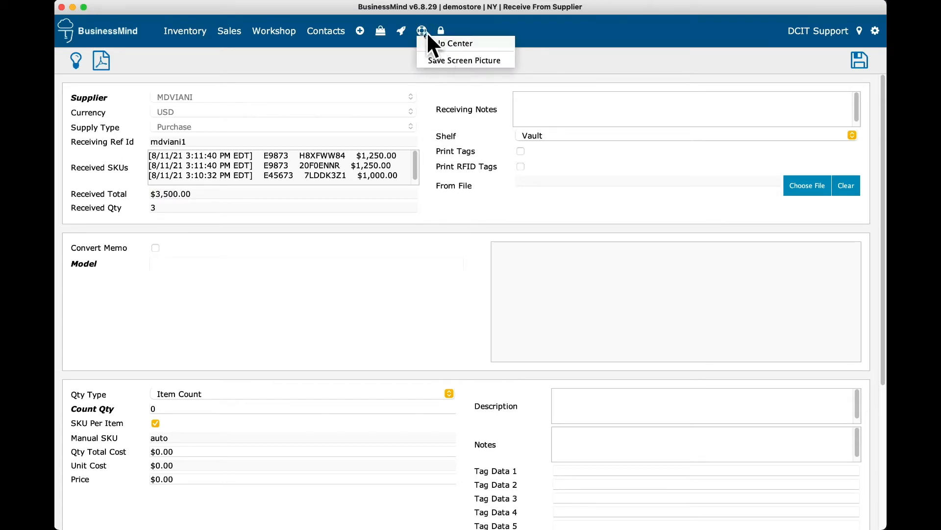
# Step: Search the help center for 'inventory import' and open 'Receiving Inventory From A Spreadsheet File'
pyautogui.click(455, 43)
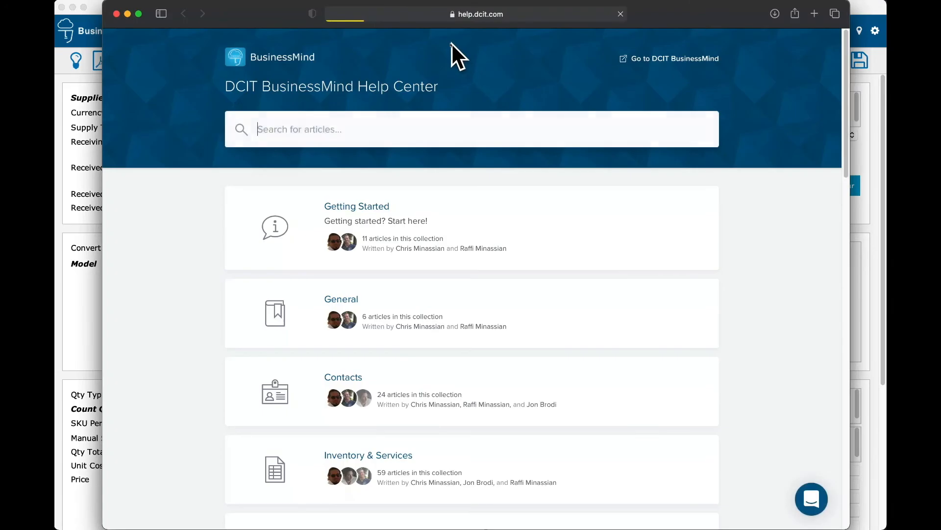
pyautogui.click(343, 115)
pyautogui.write('inventory import')
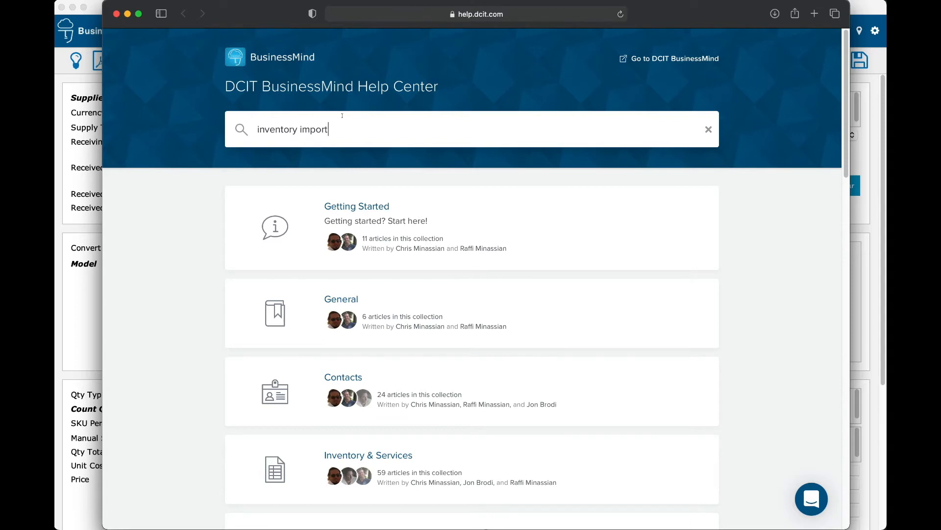
pyautogui.press('Return')
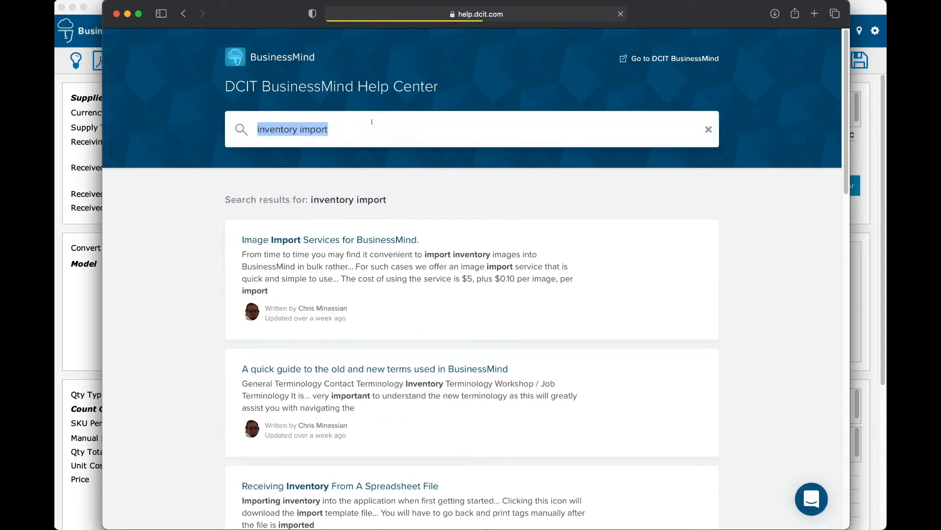
pyautogui.scroll(-2, 377, 441)
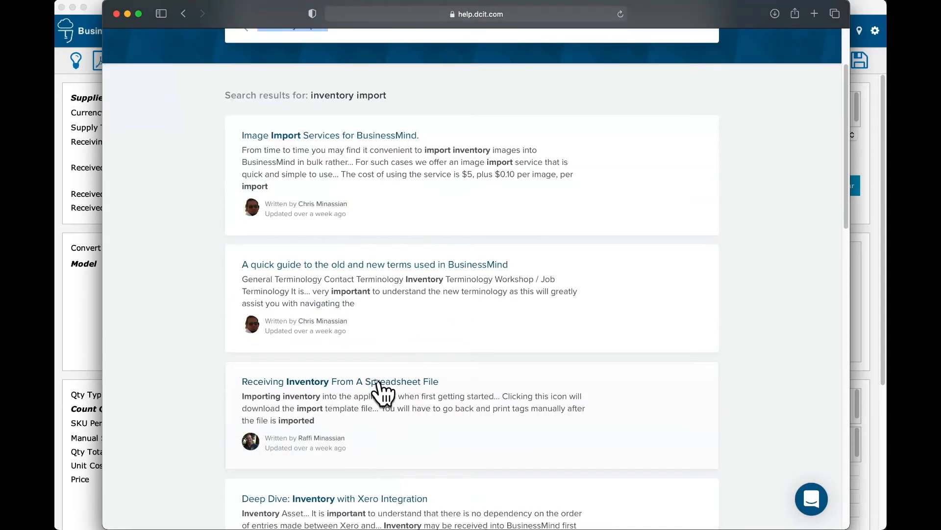
pyautogui.click(384, 382)
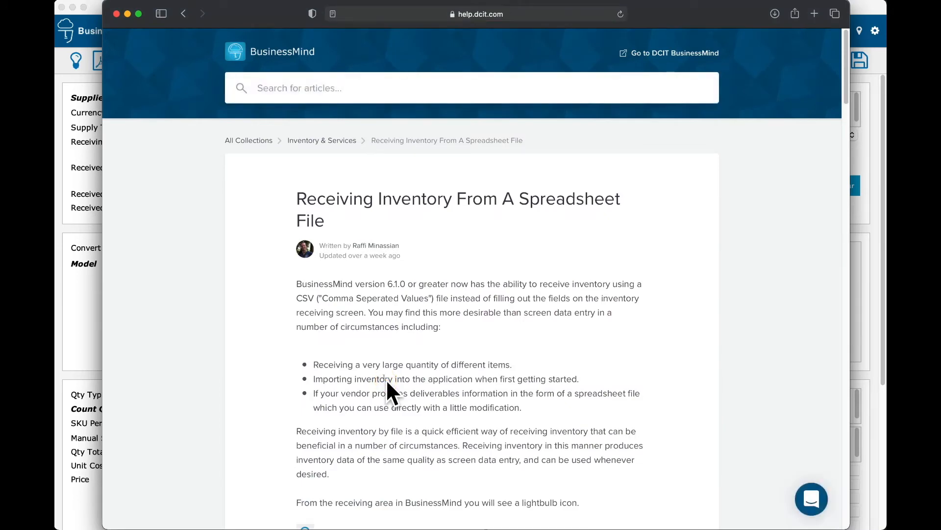
# Step: Read through the article's required column headers, then close the help window
pyautogui.scroll(-8, 413, 298)
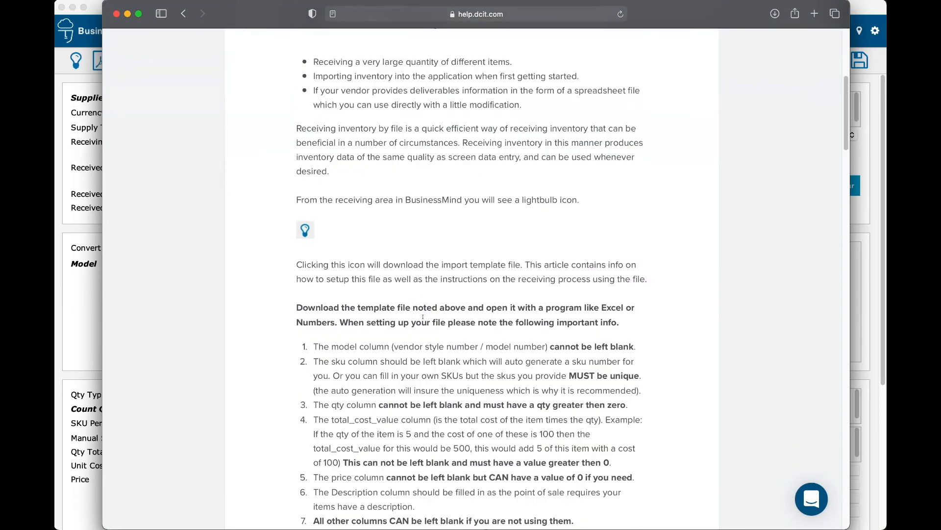
pyautogui.scroll(-6, 427, 331)
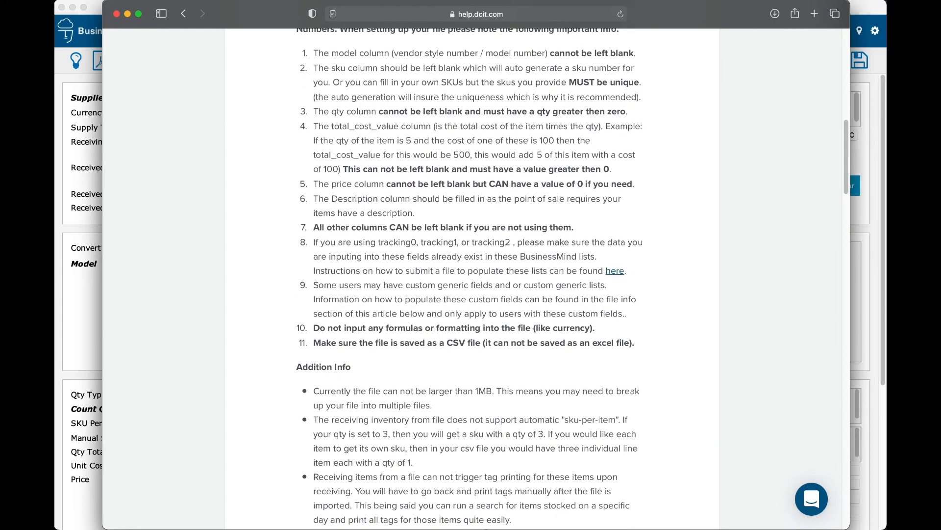
pyautogui.scroll(-6, 422, 324)
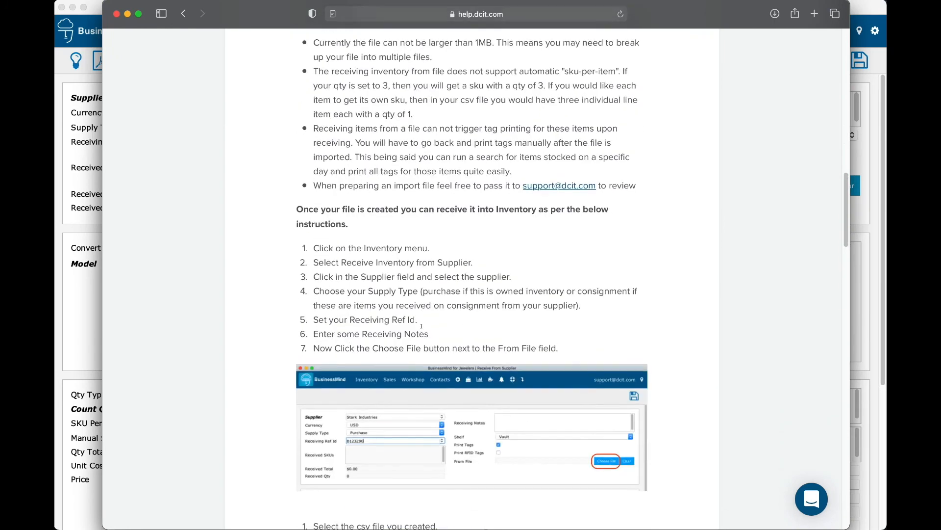
pyautogui.scroll(-6, 423, 327)
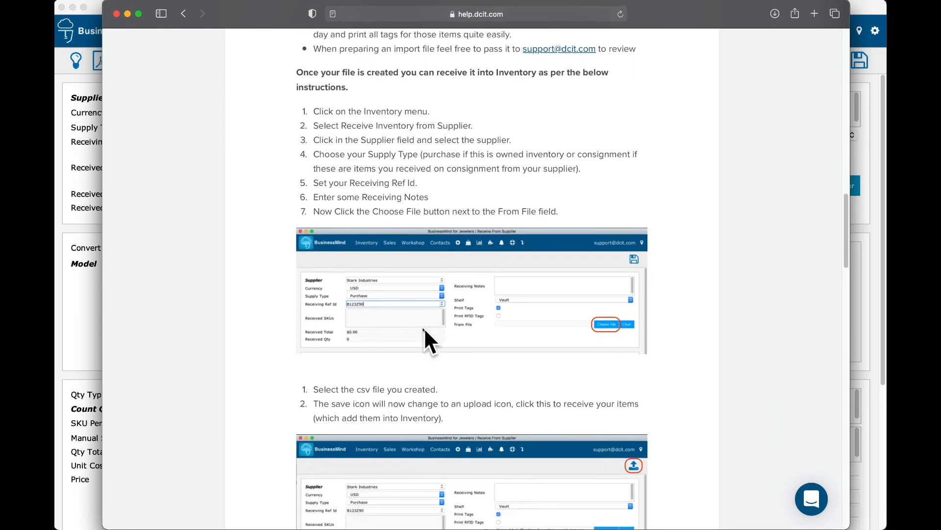
pyautogui.scroll(-8, 435, 332)
pyautogui.scroll(15, 444, 337)
pyautogui.scroll(7, 443, 334)
pyautogui.scroll(-20, 443, 335)
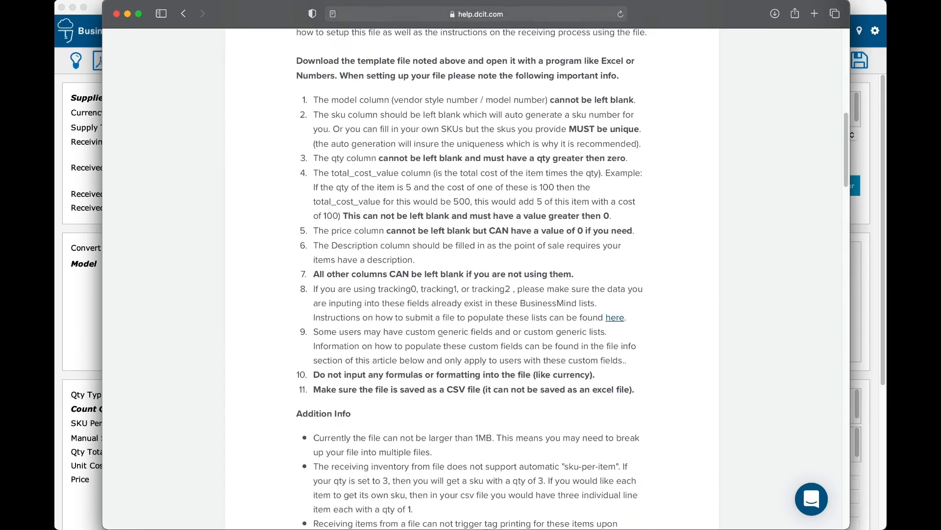
pyautogui.scroll(-20, 443, 337)
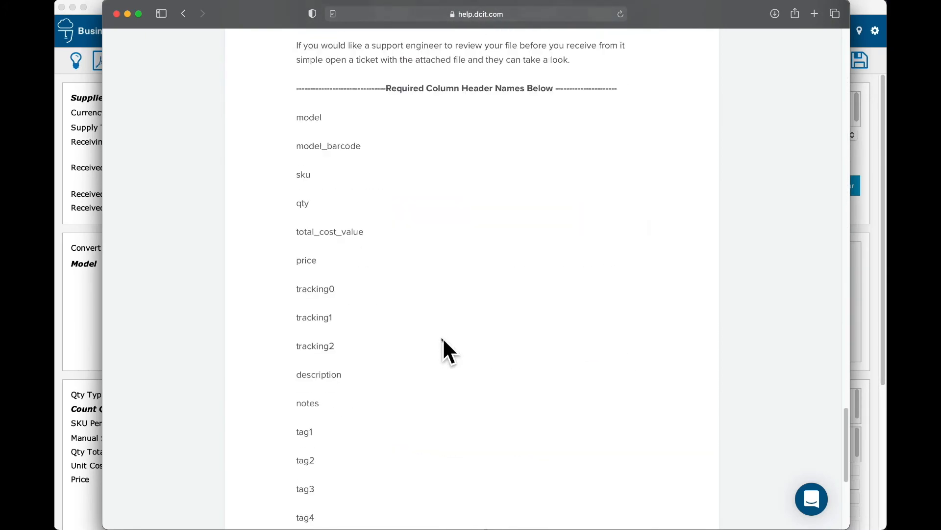
pyautogui.scroll(10, 443, 337)
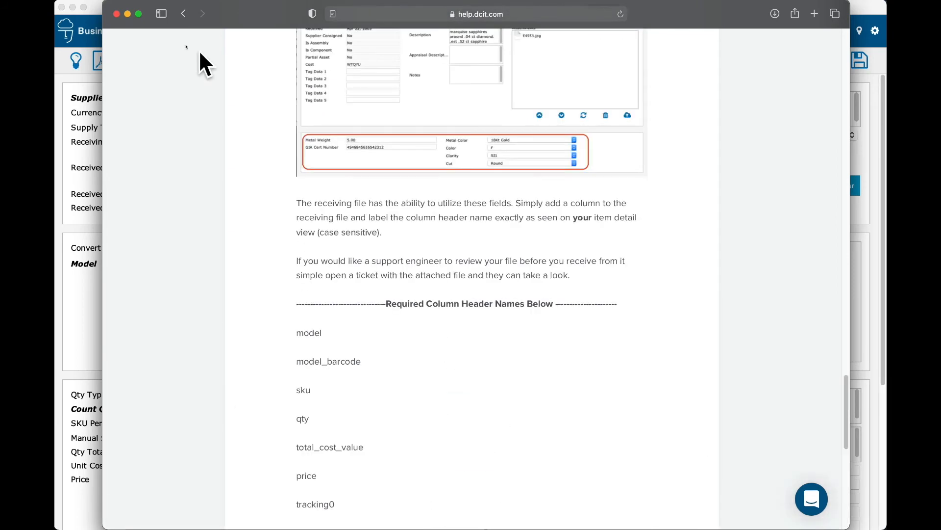
pyautogui.click(117, 13)
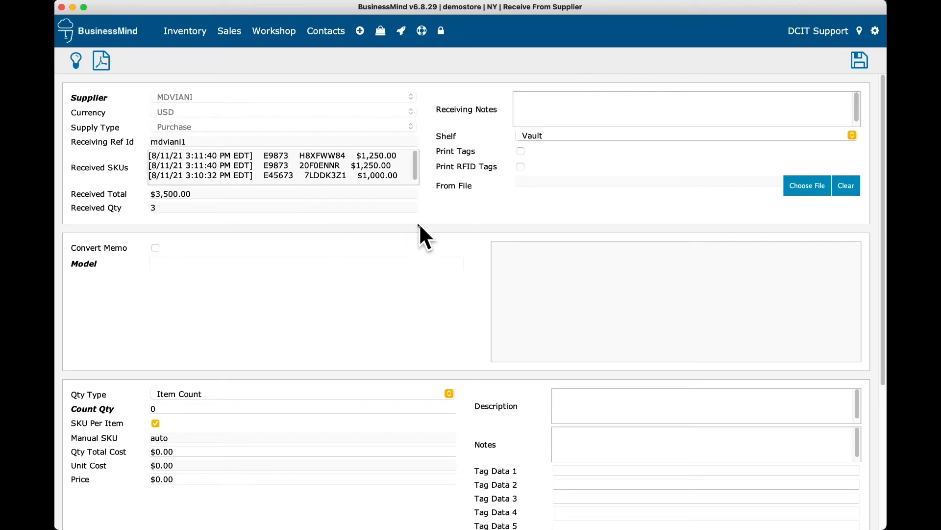
# Step: Start a Receive Inventory From Supplier receipt for MDVIANI with Ref Id 1234
pyautogui.click(356, 32)
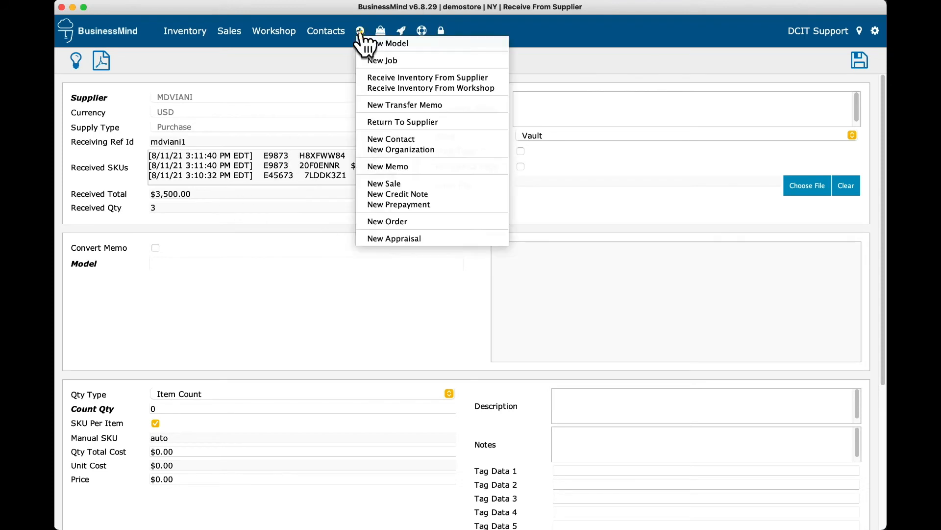
pyautogui.click(386, 72)
pyautogui.click(181, 96)
pyautogui.write('mdviani')
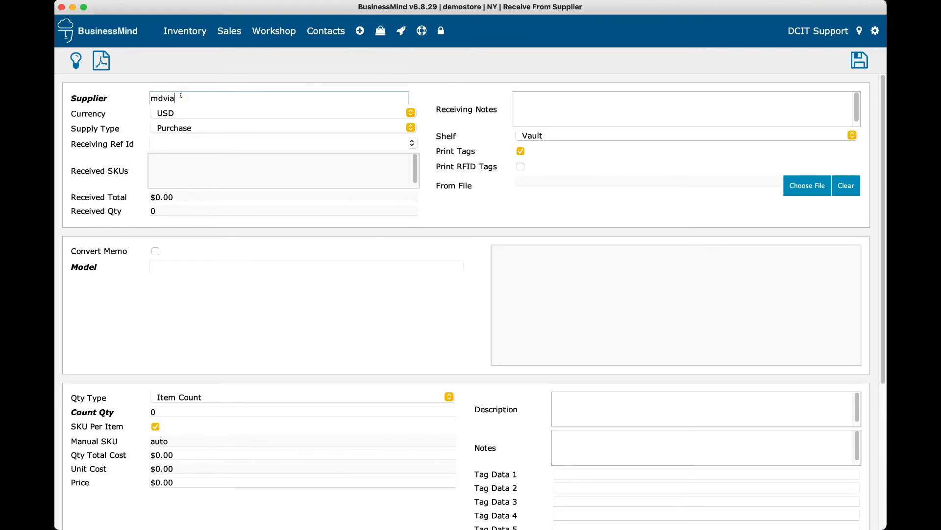
pyautogui.click(188, 104)
pyautogui.click(165, 144)
pyautogui.write('fsff')
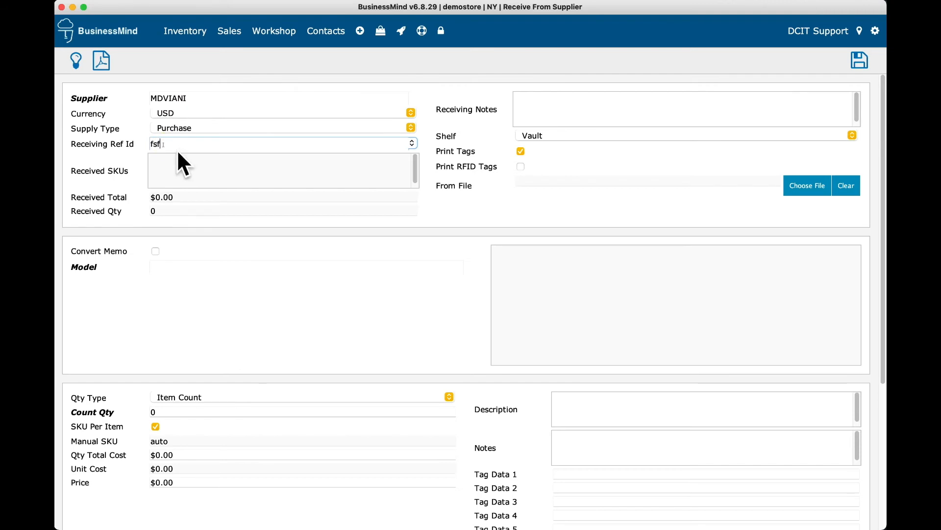
pyautogui.press('BackSpace')
pyautogui.press('BackSpace')
pyautogui.press('BackSpace')
pyautogui.press('BackSpace')
pyautogui.write('1234')
pyautogui.click(593, 98)
# Step: Add receiving notes 1234, keep supply type Purchase, then go to the Inventory dashboard
pyautogui.click(544, 104)
pyautogui.write('1234')
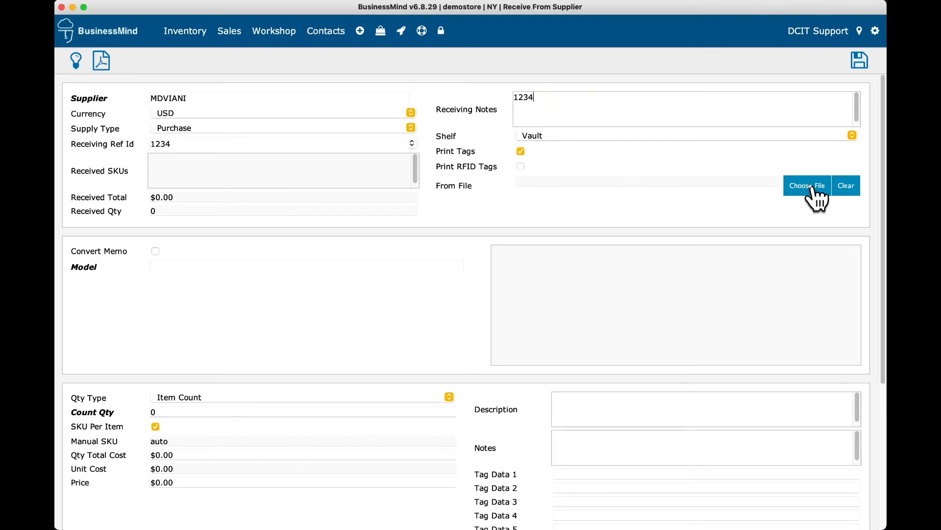
pyautogui.click(189, 124)
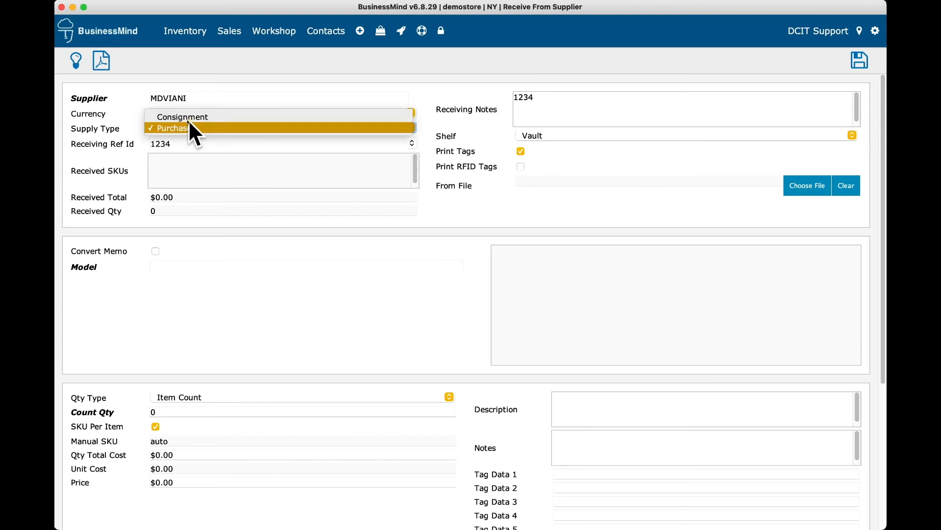
pyautogui.click(190, 127)
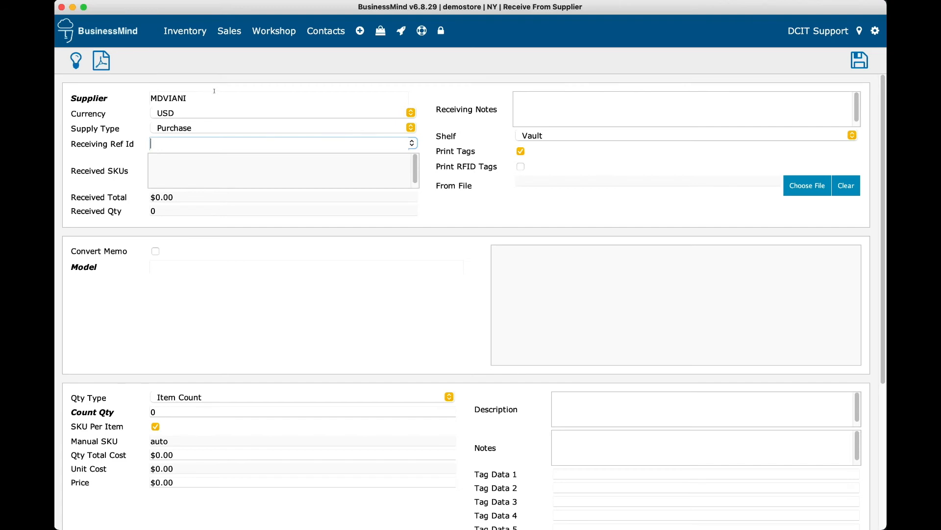
pyautogui.click(185, 33)
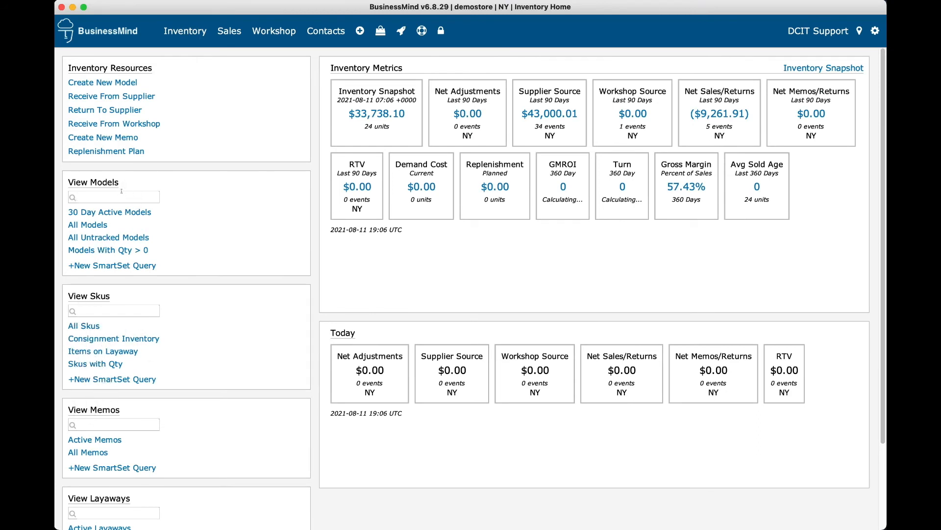
# Step: Open SKU 7LDDK3Z1 from All Skus, view its model E45673, then return Home
pyautogui.click(91, 326)
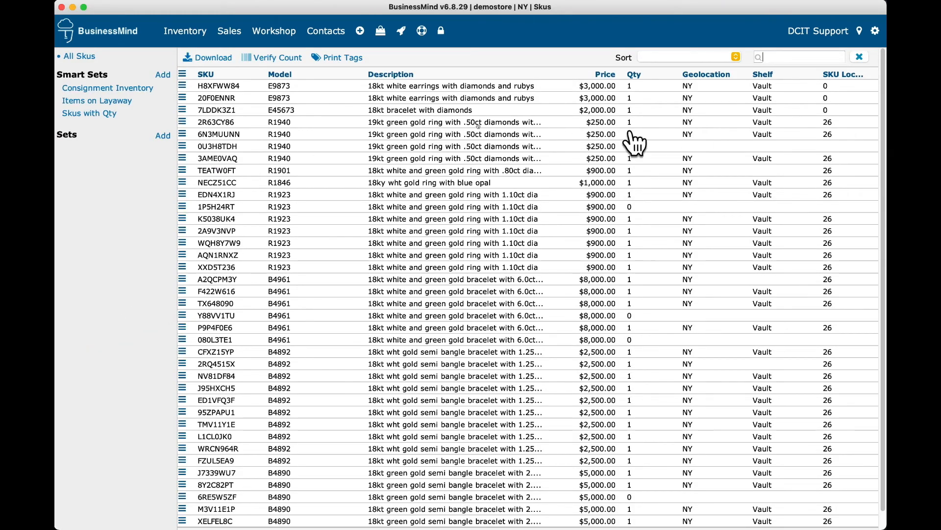
pyautogui.click(433, 105)
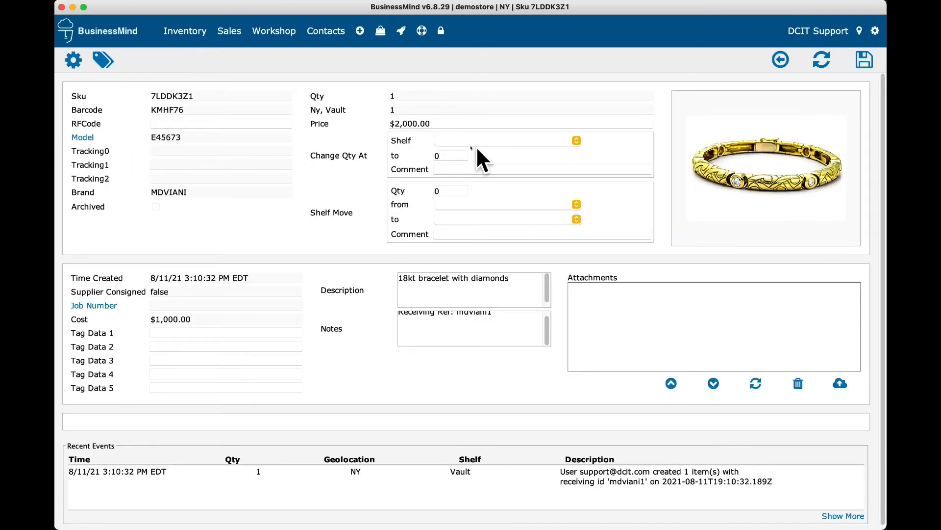
pyautogui.click(100, 63)
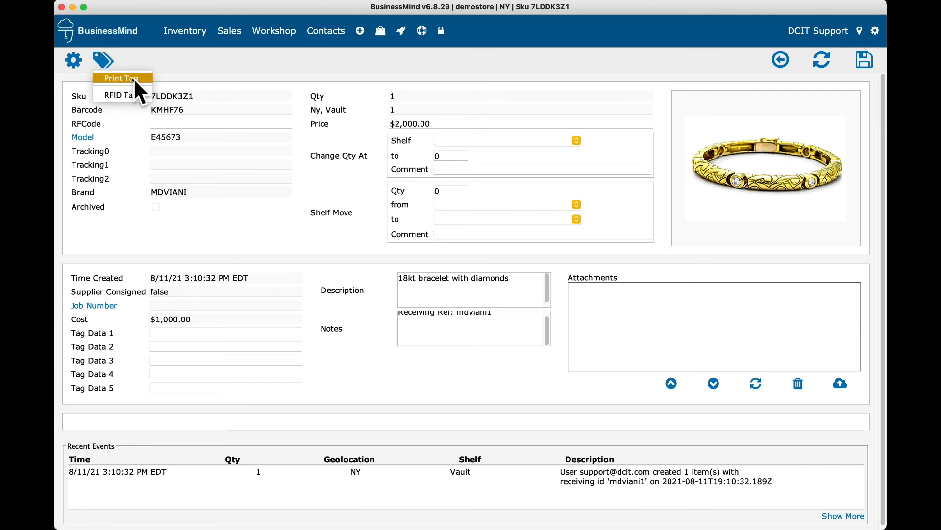
pyautogui.click(203, 60)
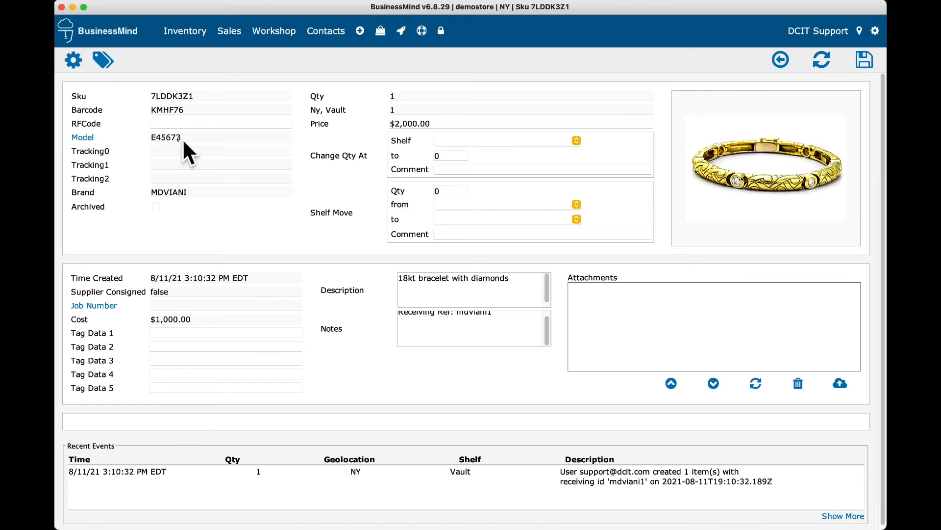
pyautogui.click(82, 138)
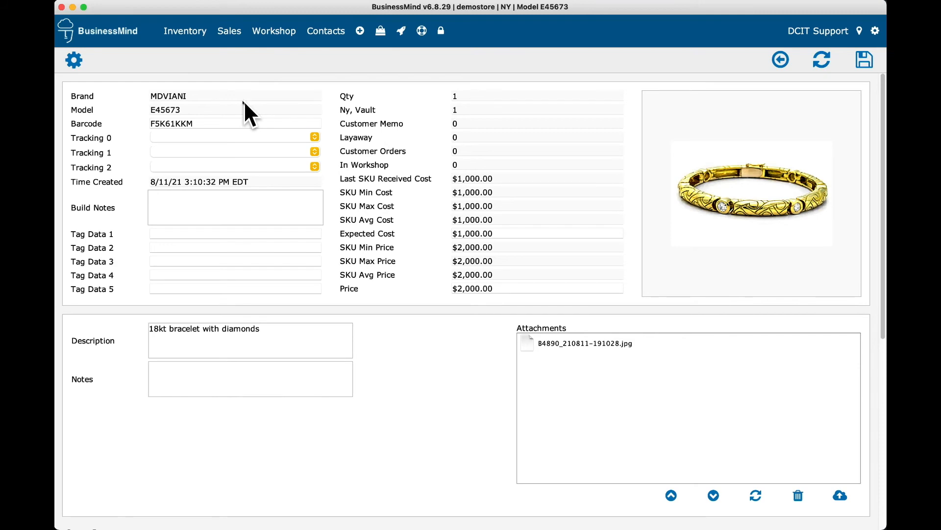
pyautogui.click(114, 33)
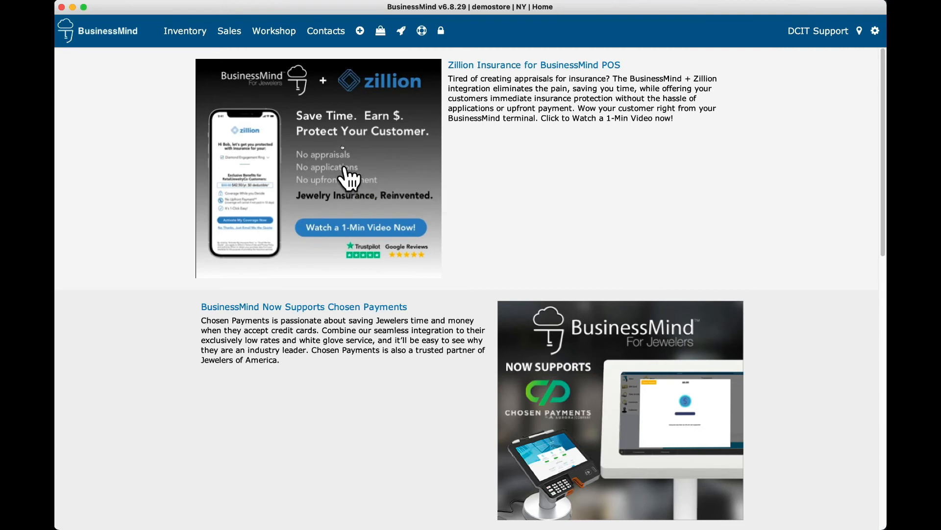
# Step: On the POS screen, search customers by surname and start a new transaction for the match
pyautogui.click(383, 33)
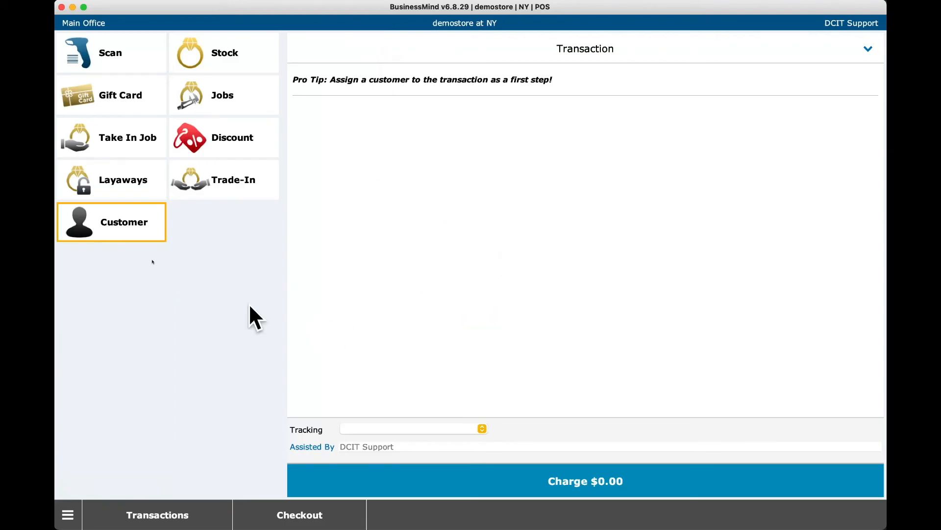
pyautogui.click(123, 230)
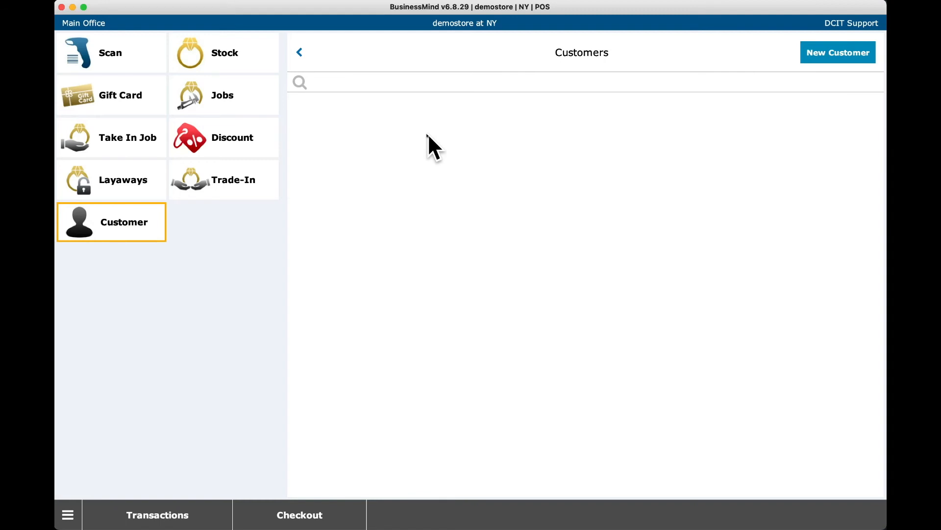
pyautogui.write('sparrow')
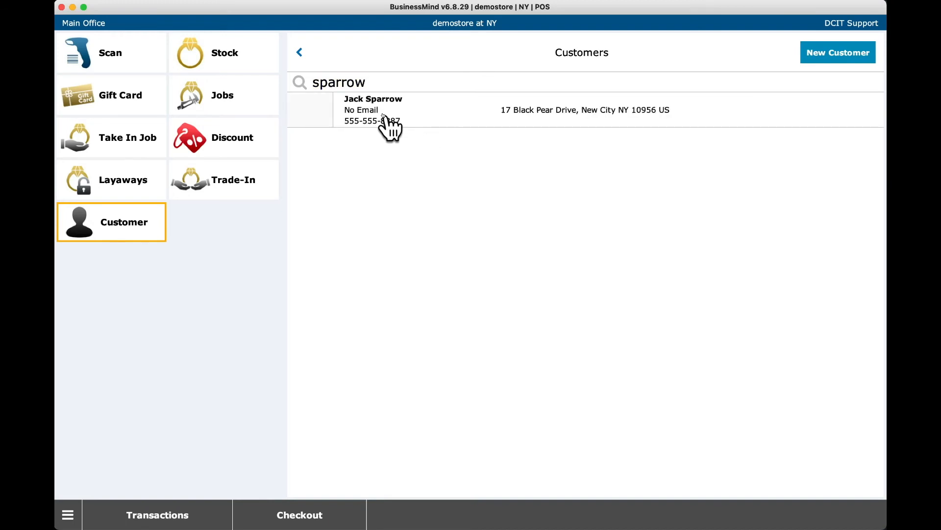
pyautogui.click(388, 128)
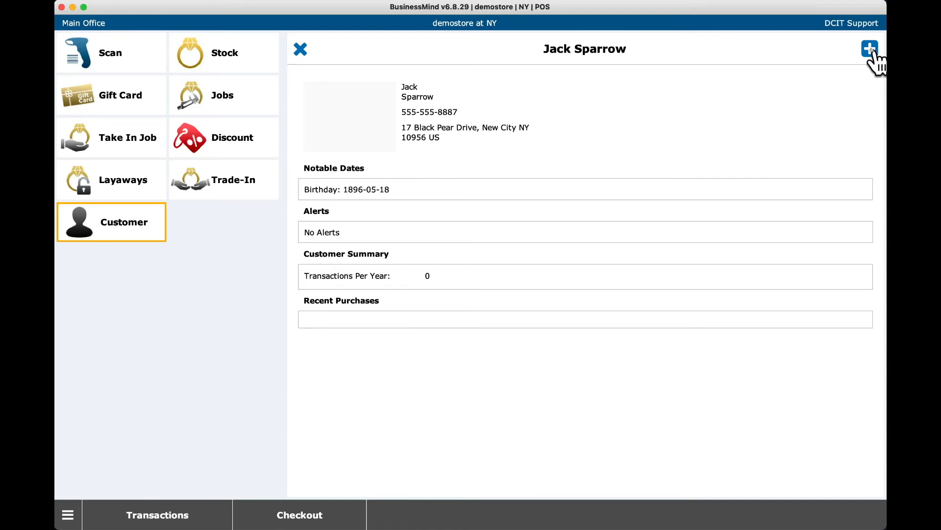
pyautogui.click(871, 49)
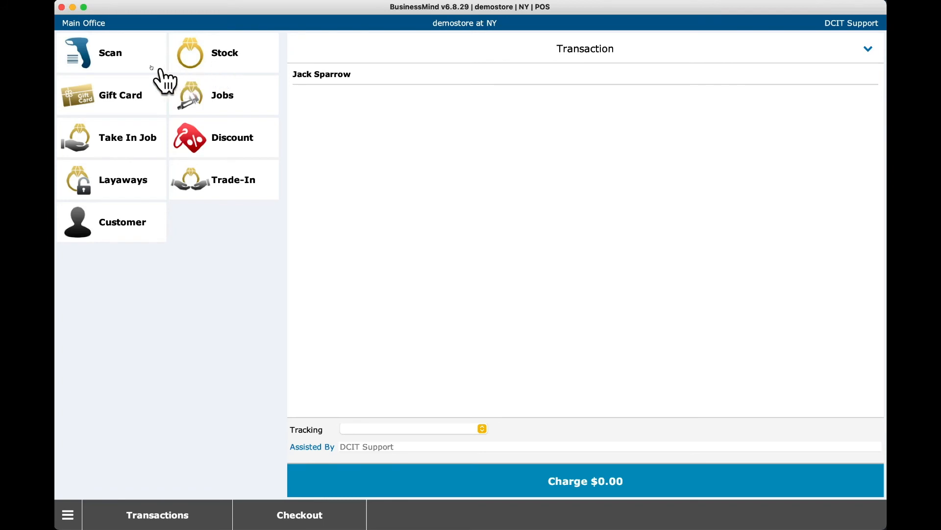
# Step: Find bracelet 8Y2C82PT by stock search 'b4890', add it to the sale, and charge $5,443.75
pyautogui.click(118, 63)
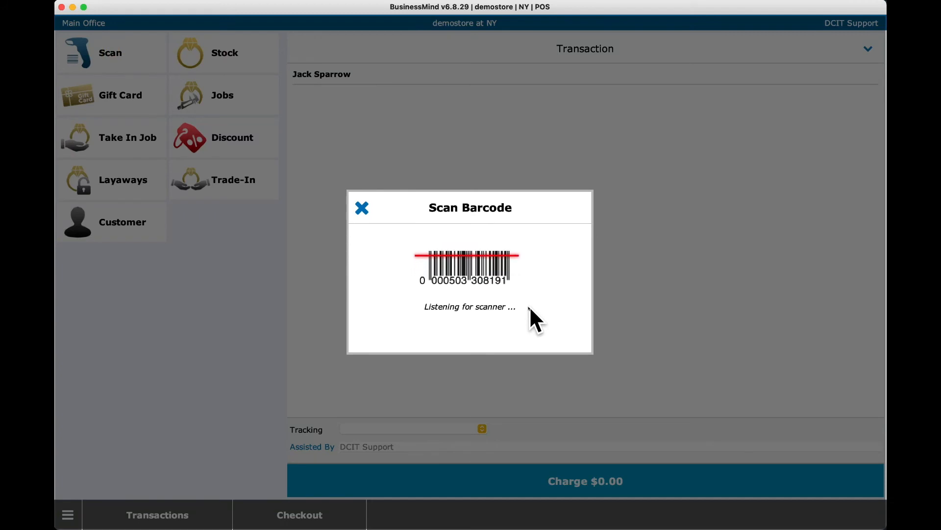
pyautogui.click(362, 208)
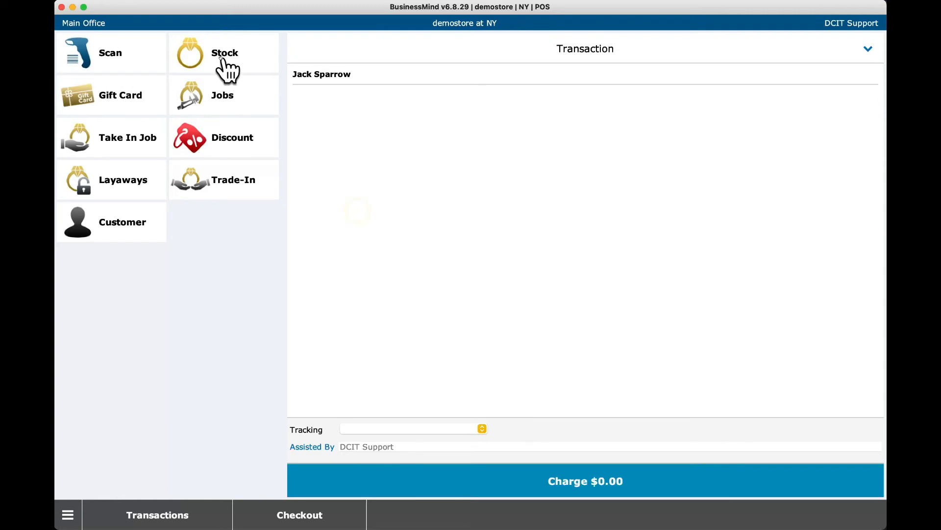
pyautogui.click(222, 59)
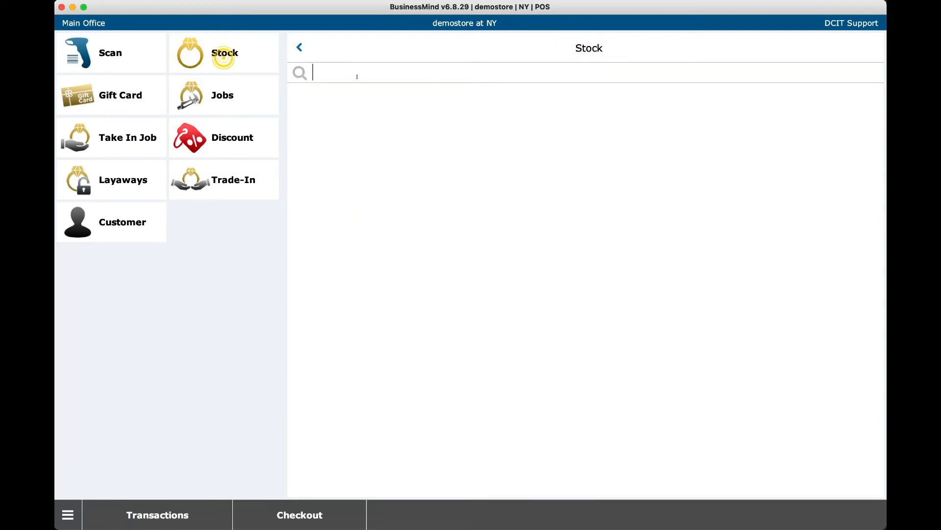
pyautogui.write('r')
pyautogui.press('BackSpace')
pyautogui.write('b48')
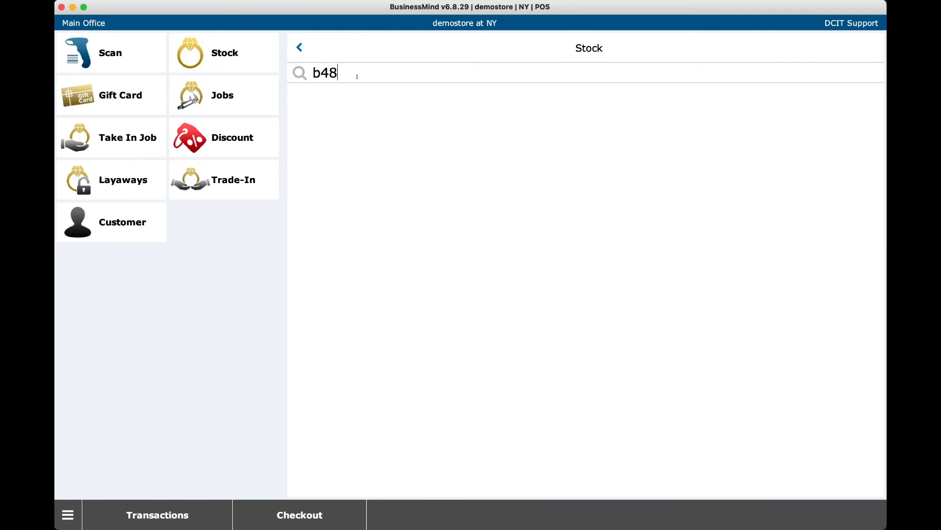
pyautogui.write('90')
pyautogui.press('Return')
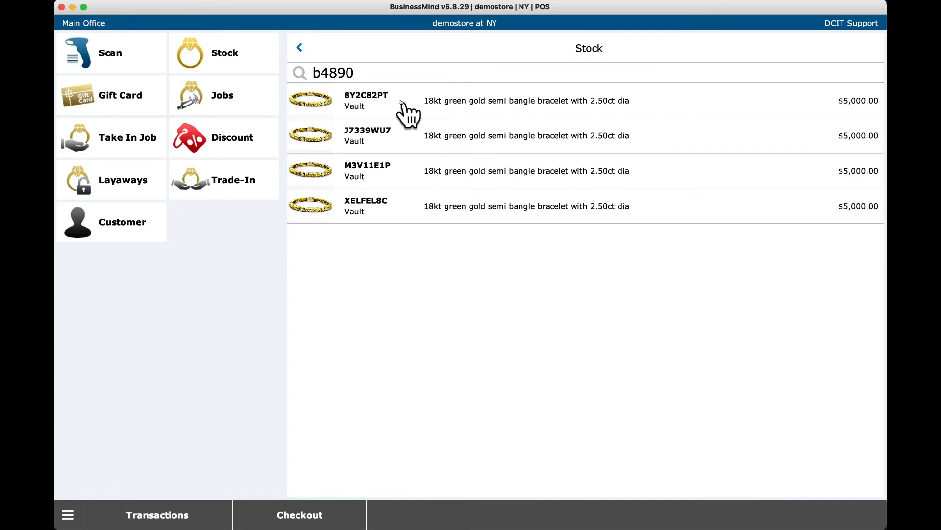
pyautogui.click(436, 100)
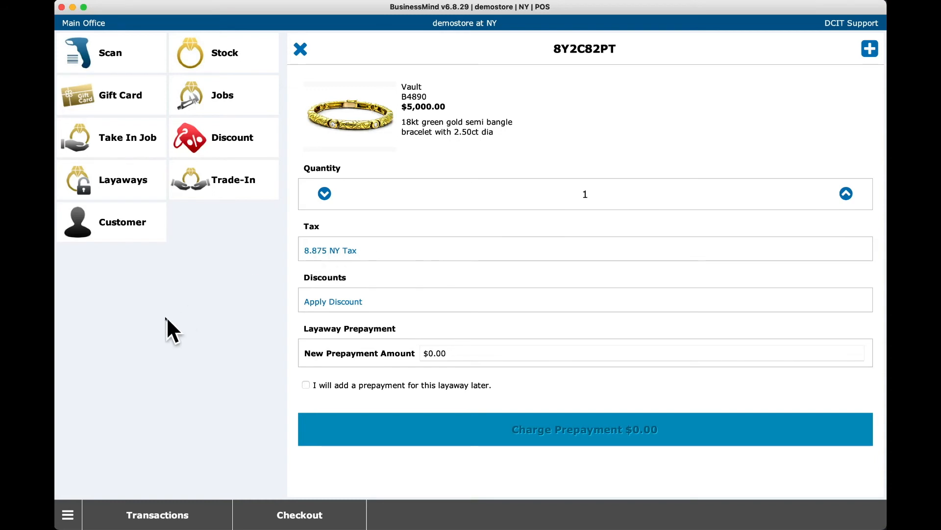
pyautogui.click(870, 48)
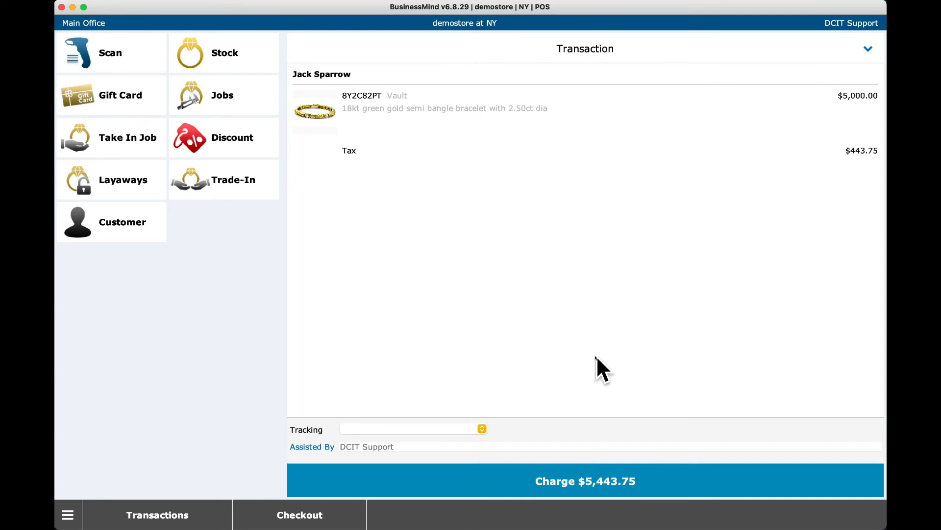
pyautogui.click(504, 483)
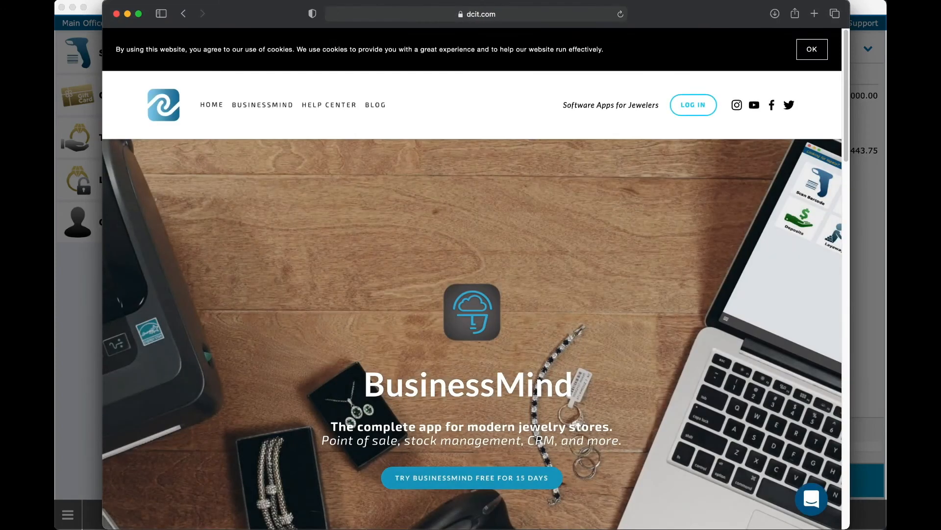
# Step: Browse DCIT's card payment integrations (Clearent, Chosen Payments, TSYS, Heartland), then return to BusinessMind
pyautogui.moveTo(282, 105)
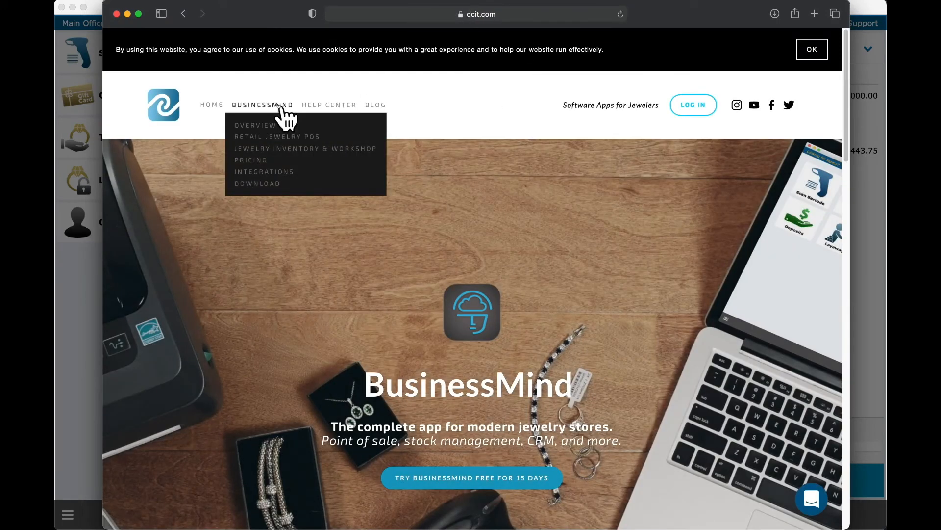
pyautogui.click(257, 172)
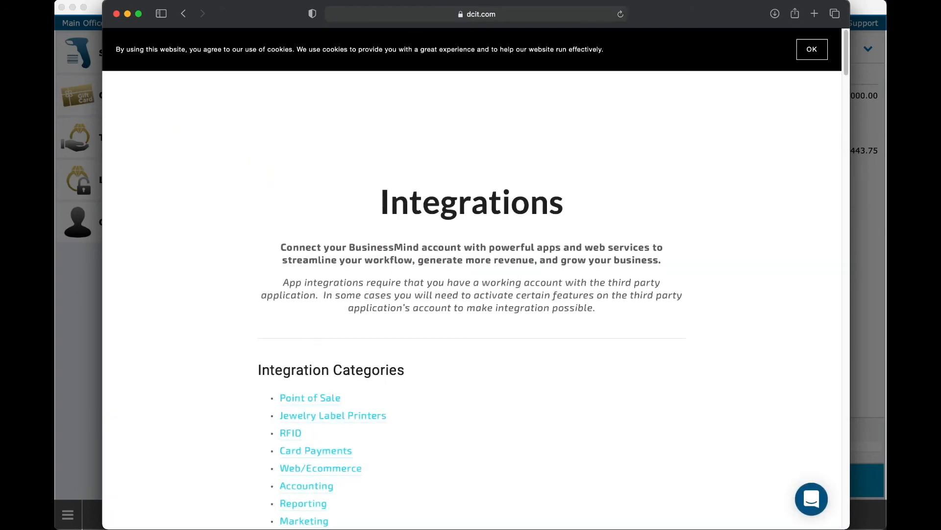
pyautogui.click(334, 450)
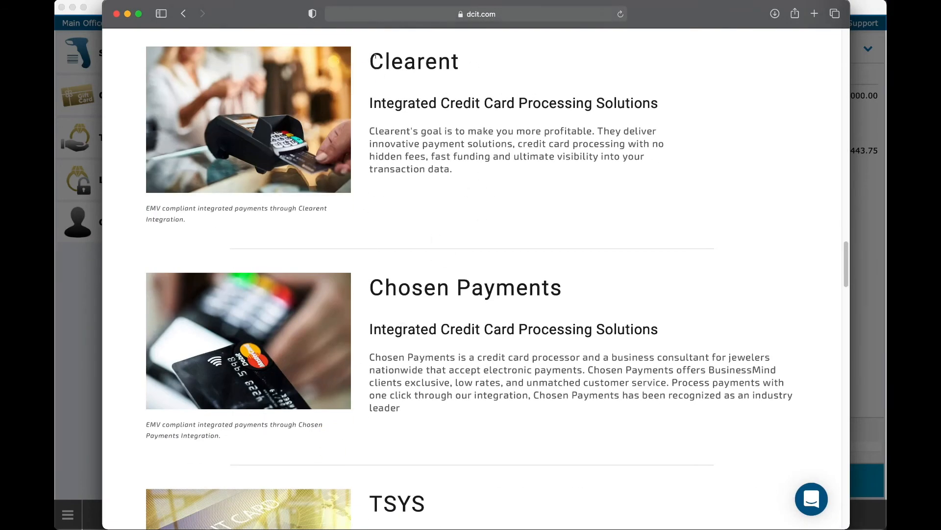
pyautogui.scroll(-10, 463, 310)
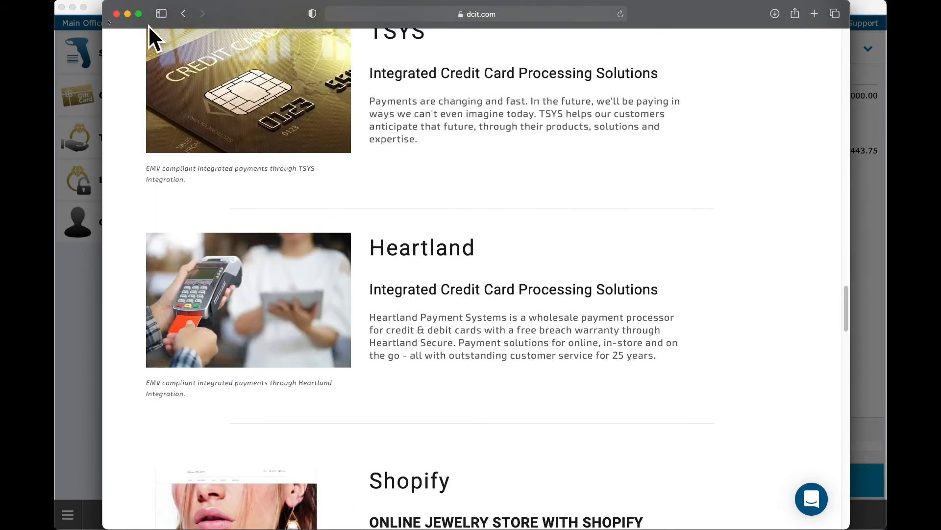
pyautogui.click(98, 7)
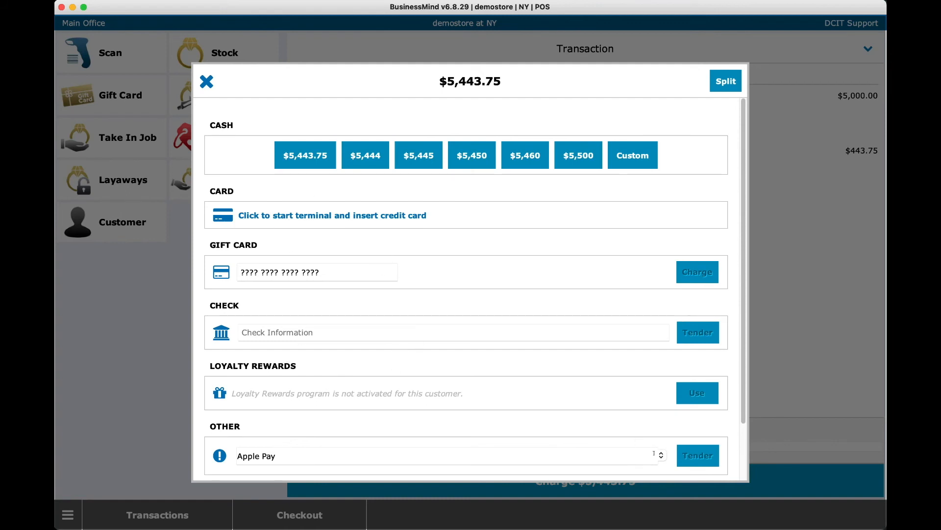
# Step: Review the Other payment types list twice, closing it without choosing anything
pyautogui.click(661, 455)
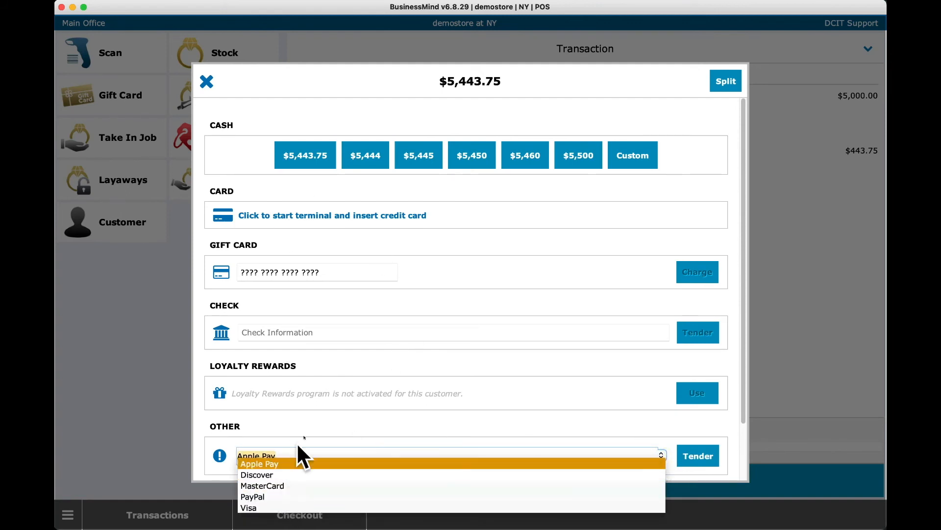
pyautogui.click(307, 430)
pyautogui.click(661, 455)
pyautogui.click(335, 427)
# Step: Pay the $5,443.75 by card terminal, skip the receipt, and start a new sale
pyautogui.click(328, 216)
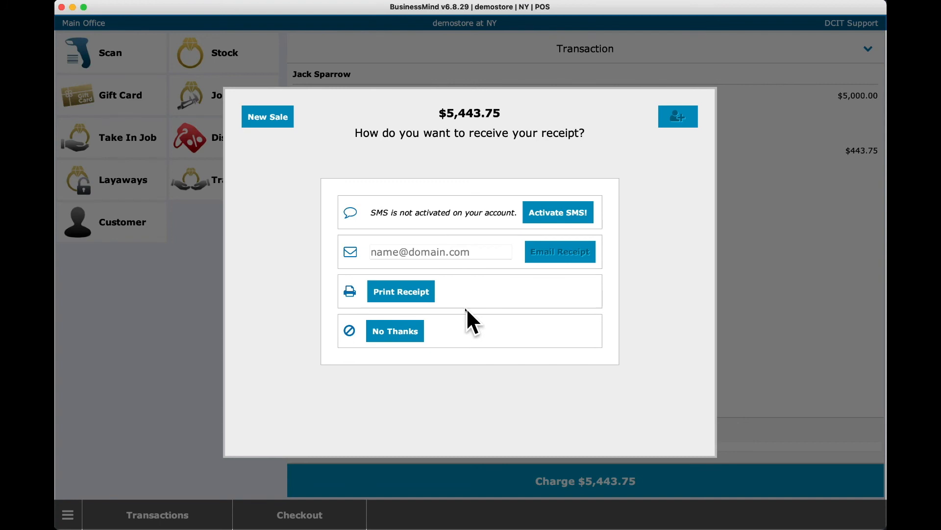
pyautogui.click(379, 330)
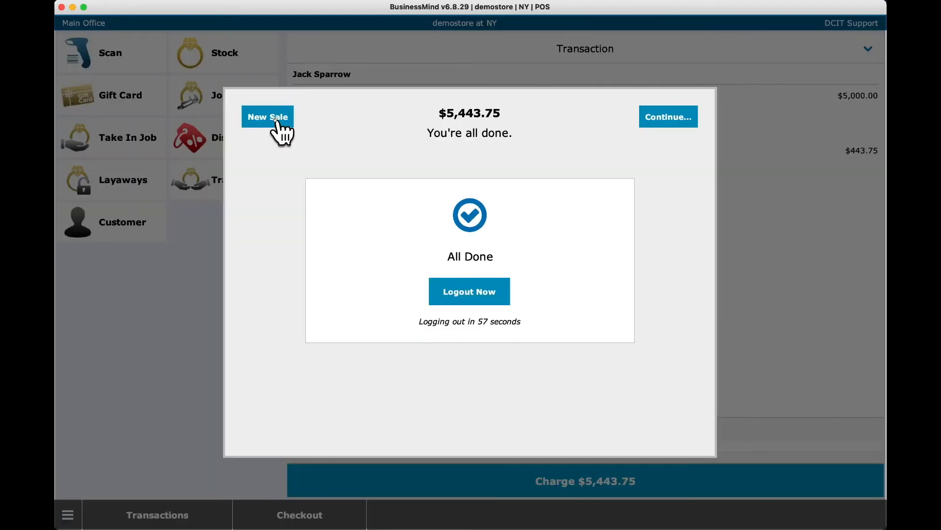
pyautogui.click(277, 122)
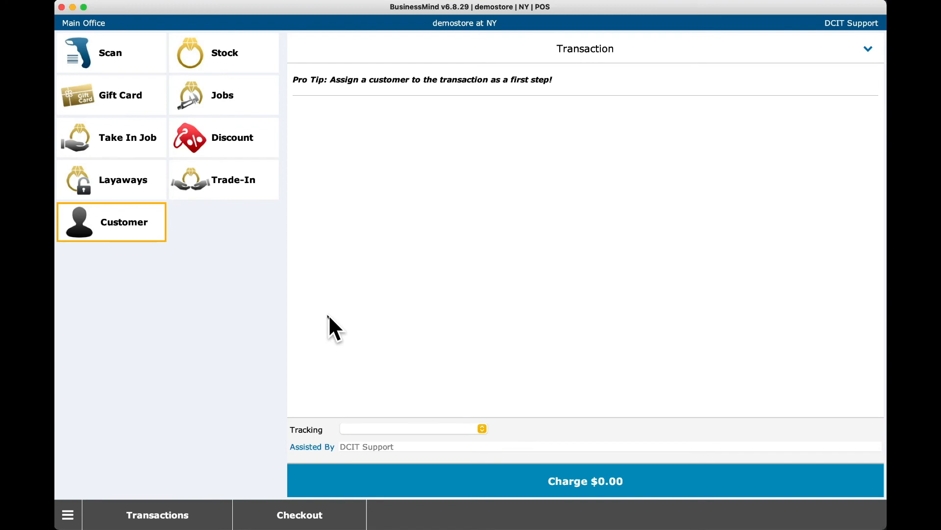
# Step: Create a new customer with their first and last name, e-mail and phone number
pyautogui.click(105, 222)
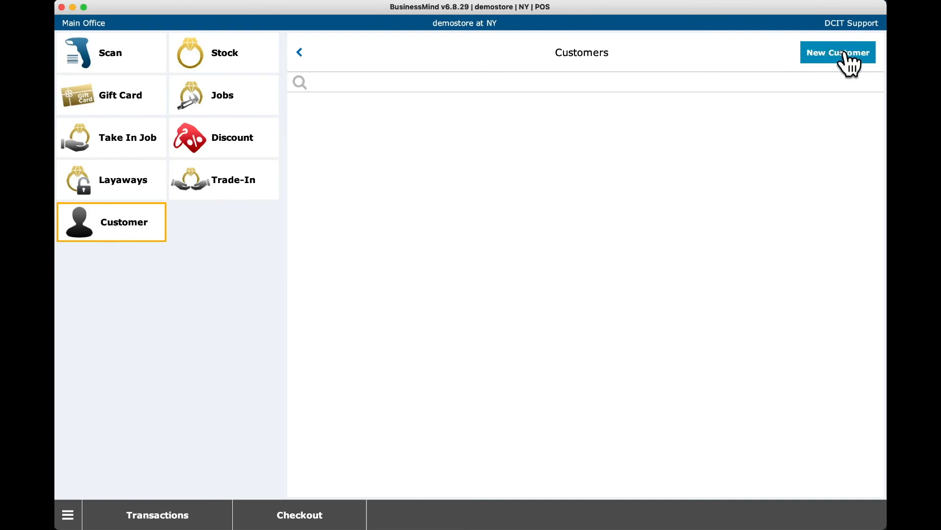
pyautogui.click(838, 54)
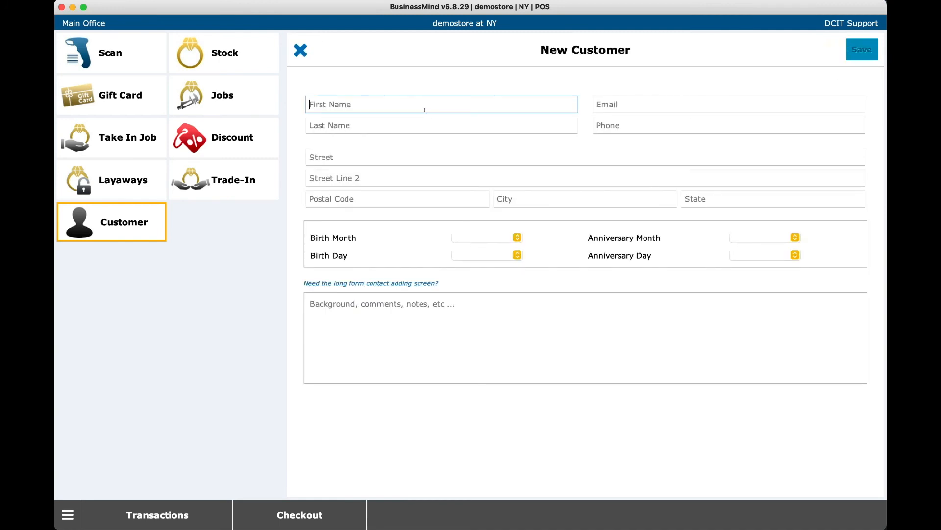
pyautogui.write('Bruce')
pyautogui.click(384, 121)
pyautogui.write('Banner')
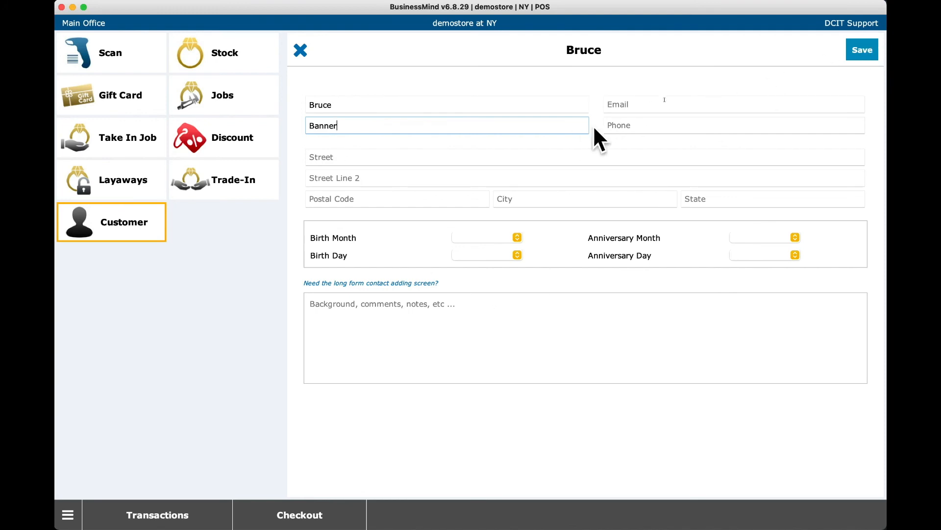
pyautogui.click(664, 104)
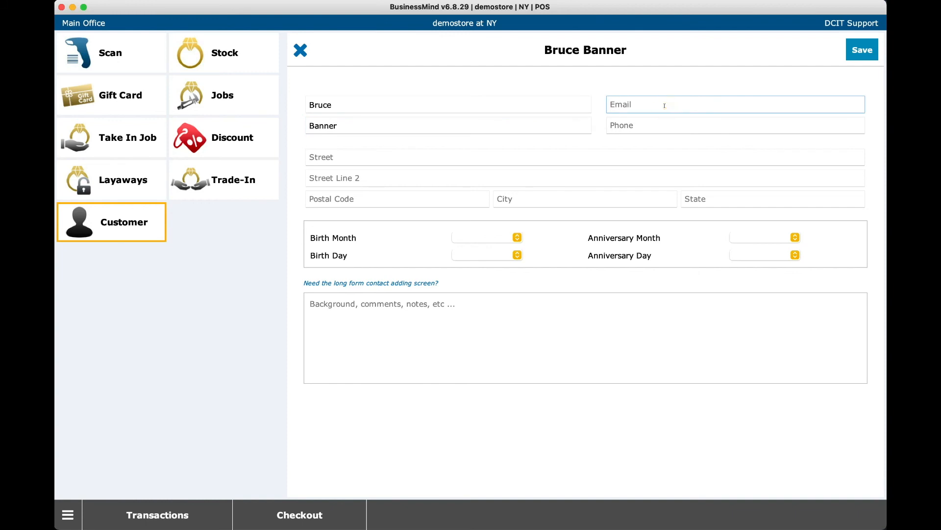
pyautogui.write('thehulk@avengers.com')
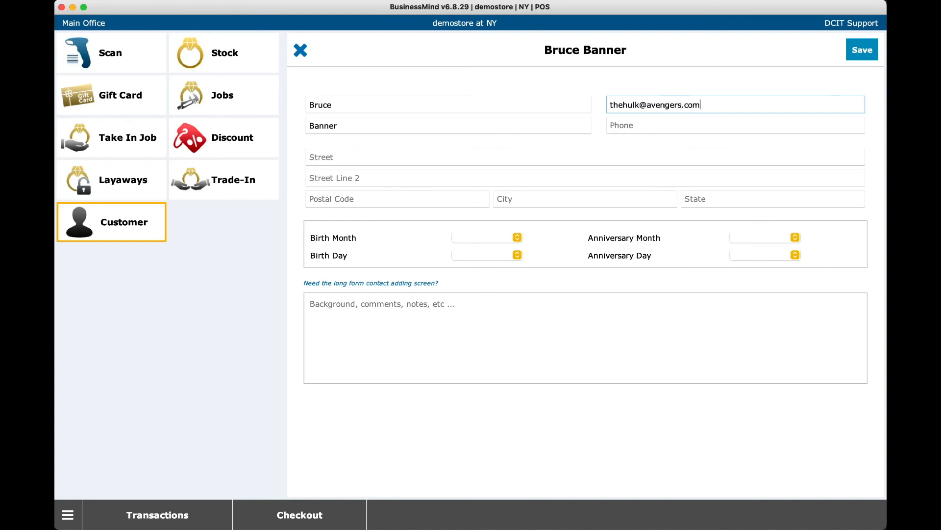
pyautogui.click(635, 124)
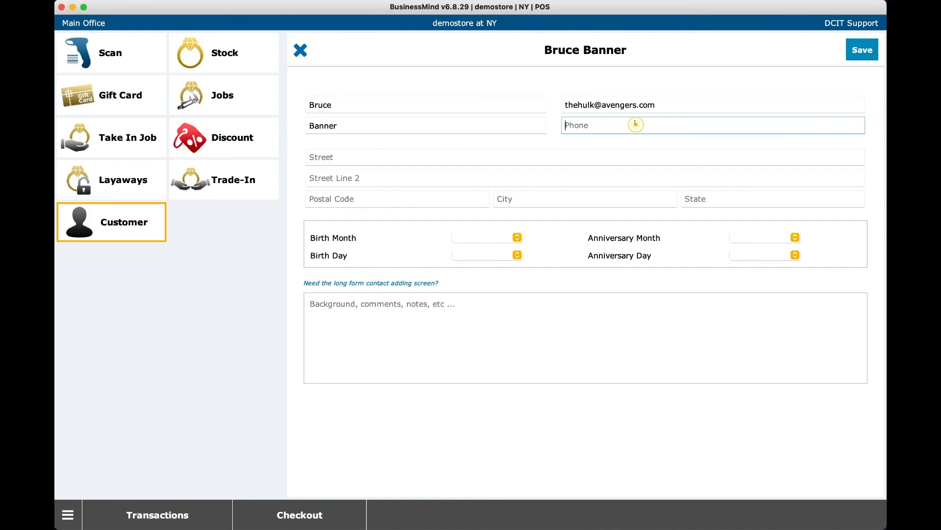
pyautogui.write('555-999-7787')
# Step: Enter the customer's street address and postal code so city and state auto-fill
pyautogui.click(365, 153)
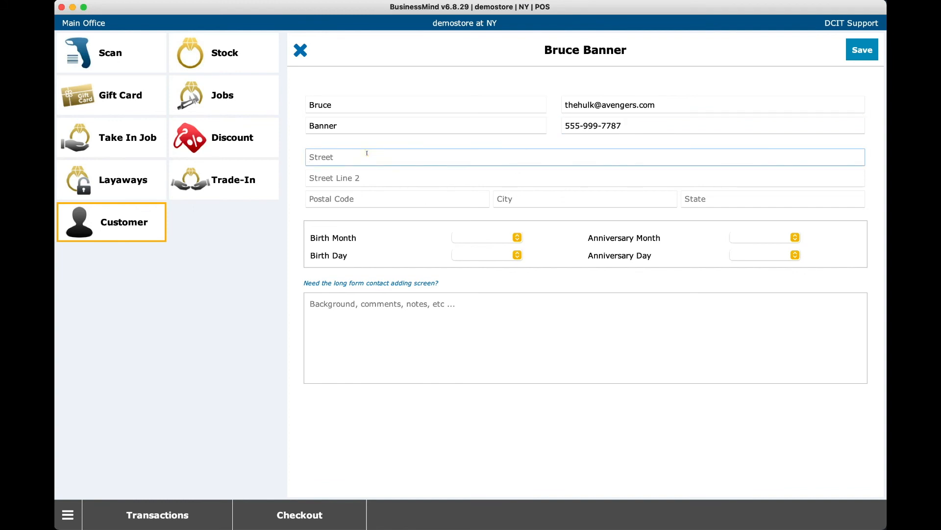
pyautogui.write('20 Avengers Ave')
pyautogui.press('Tab')
pyautogui.press('Tab')
pyautogui.write('10036')
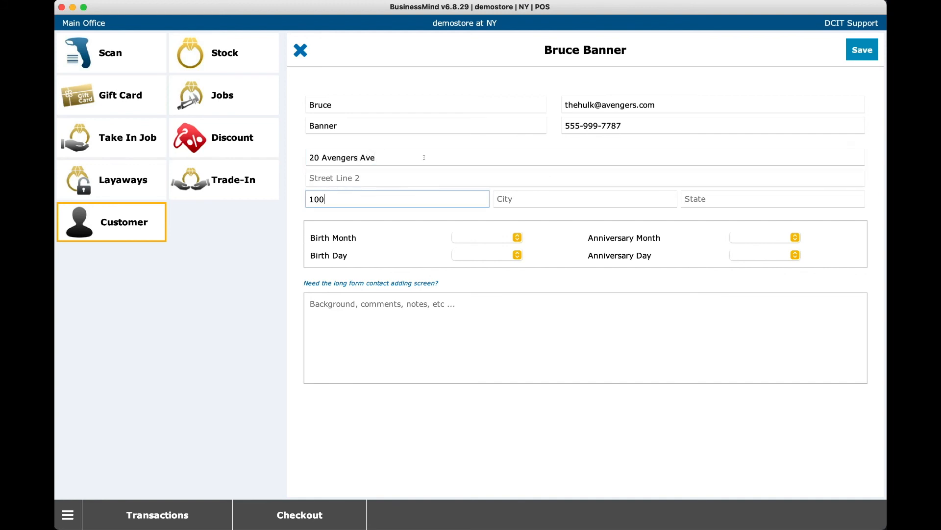
pyautogui.press('Tab')
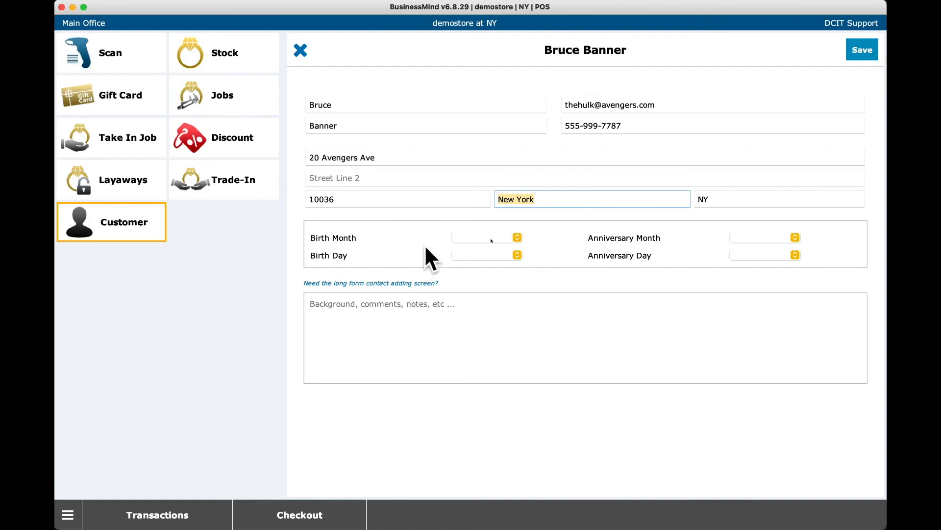
# Step: Set the customer's birthday to month 10, day 12
pyautogui.click(491, 238)
pyautogui.scroll(-2, 490, 314)
pyautogui.click(492, 314)
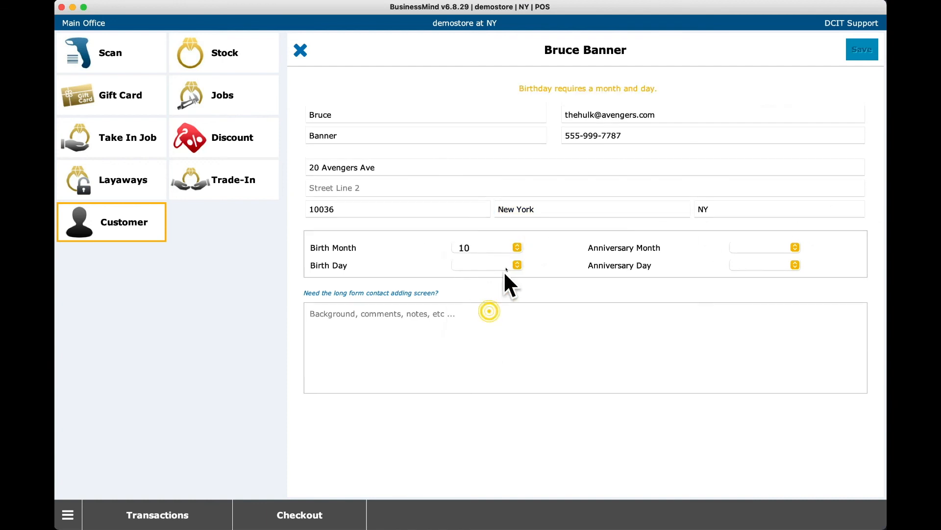
pyautogui.click(503, 266)
pyautogui.scroll(-3, 507, 294)
pyautogui.click(510, 328)
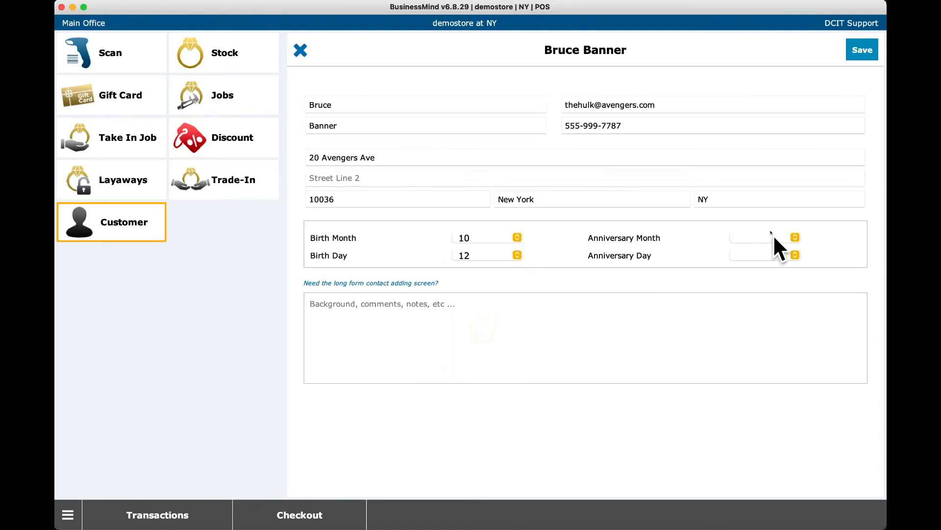
# Step: Set the anniversary to month 8, day 29 and save the customer record
pyautogui.click(771, 233)
pyautogui.scroll(-3, 766, 267)
pyautogui.click(760, 290)
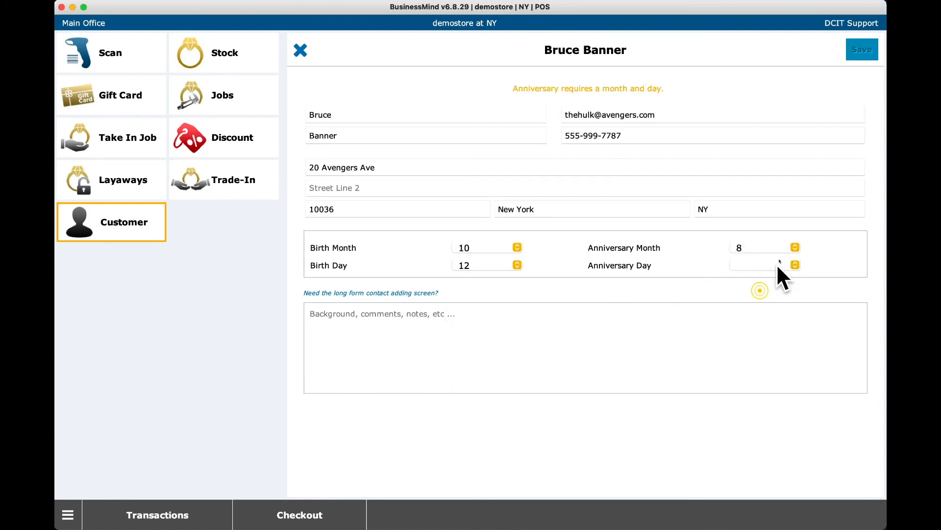
pyautogui.click(770, 265)
pyautogui.scroll(-5, 764, 348)
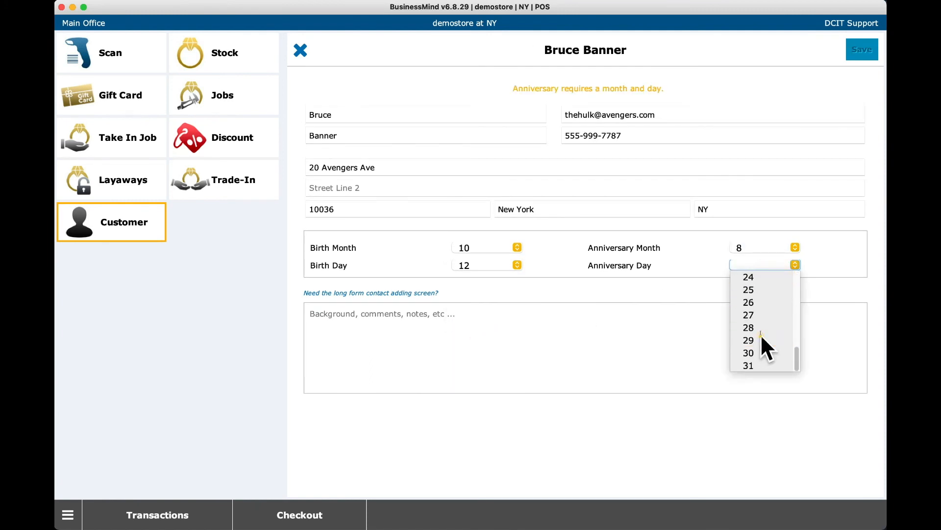
pyautogui.click(761, 336)
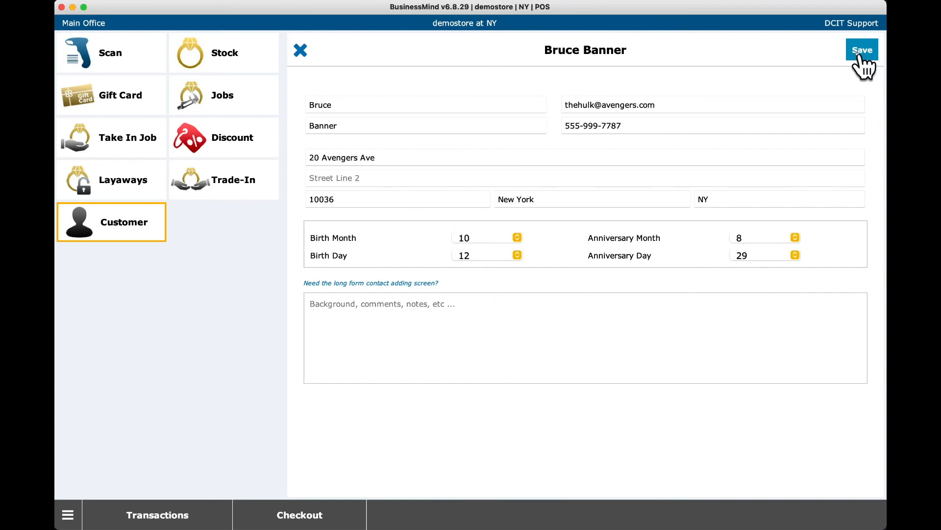
pyautogui.click(861, 51)
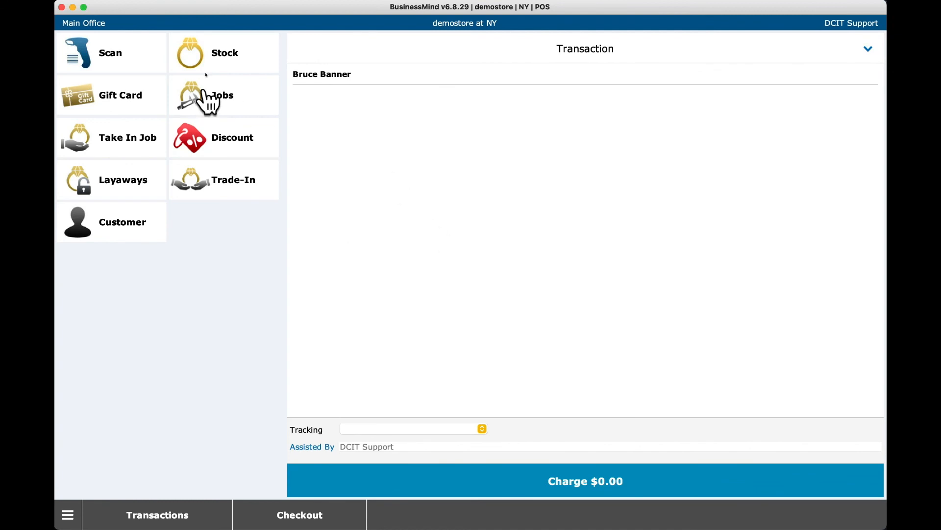
# Step: Search stock for 'earring' and add the 20F0ENNR diamond and ruby earrings to the sale
pyautogui.click(215, 64)
pyautogui.write('earring')
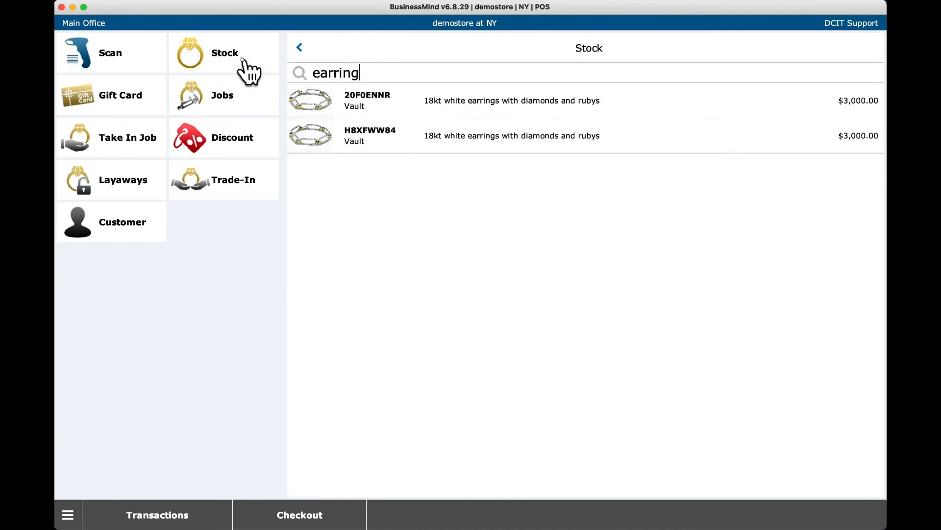
pyautogui.click(440, 110)
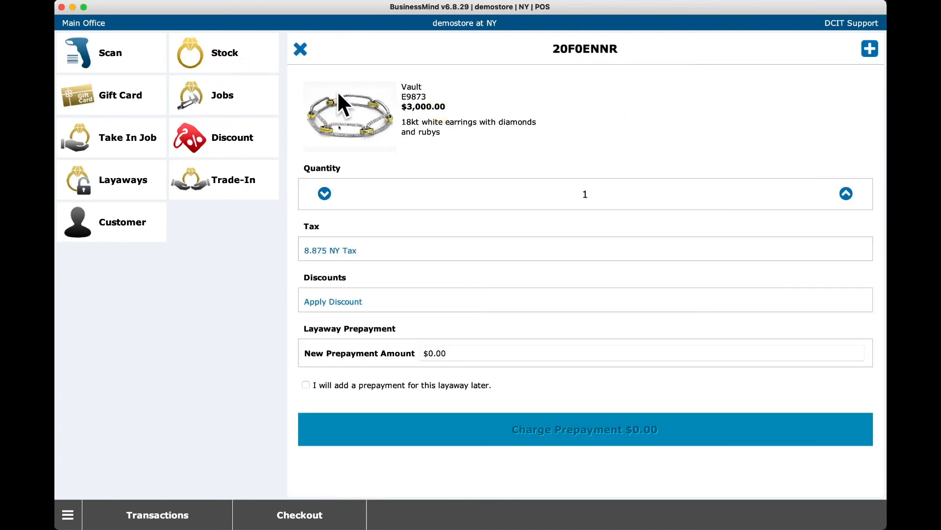
pyautogui.click(870, 49)
# Step: Charge the $3,266.25 total by Apple Pay and finish without a receipt
pyautogui.click(545, 469)
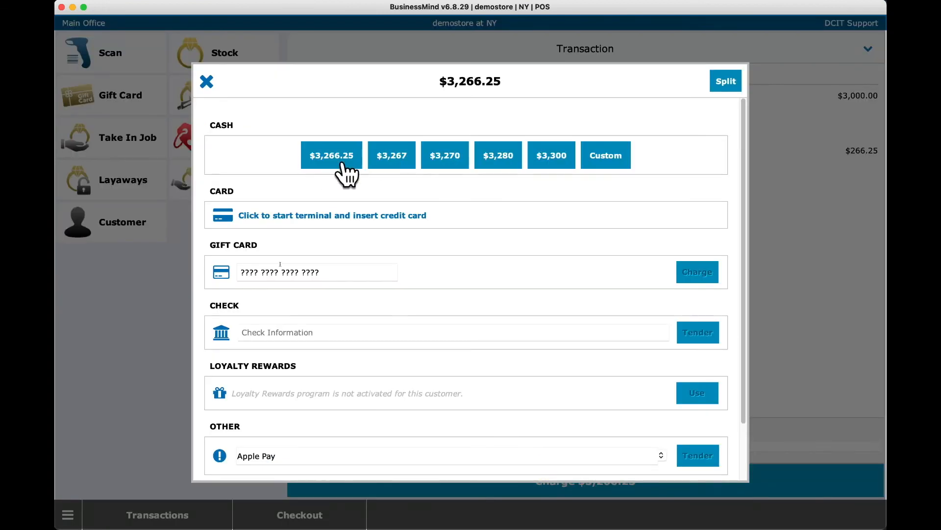
pyautogui.click(661, 455)
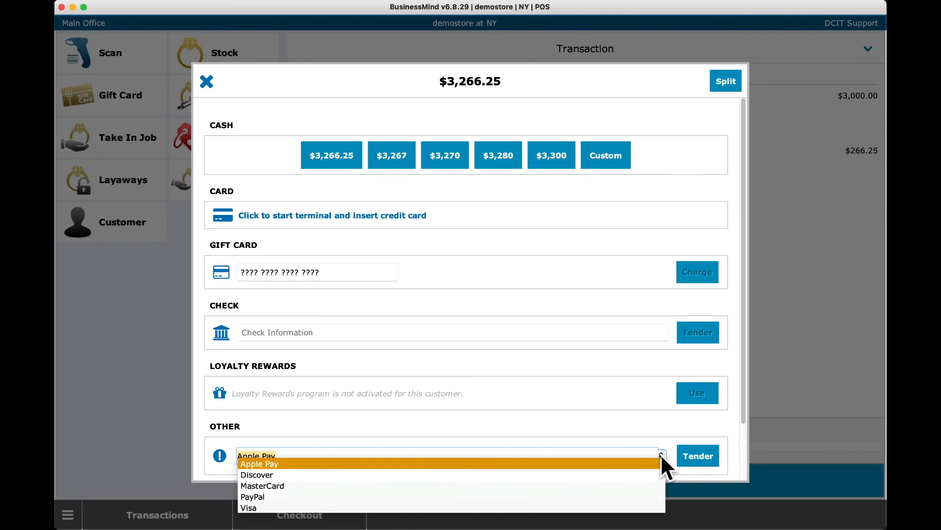
pyautogui.click(332, 459)
pyautogui.click(698, 461)
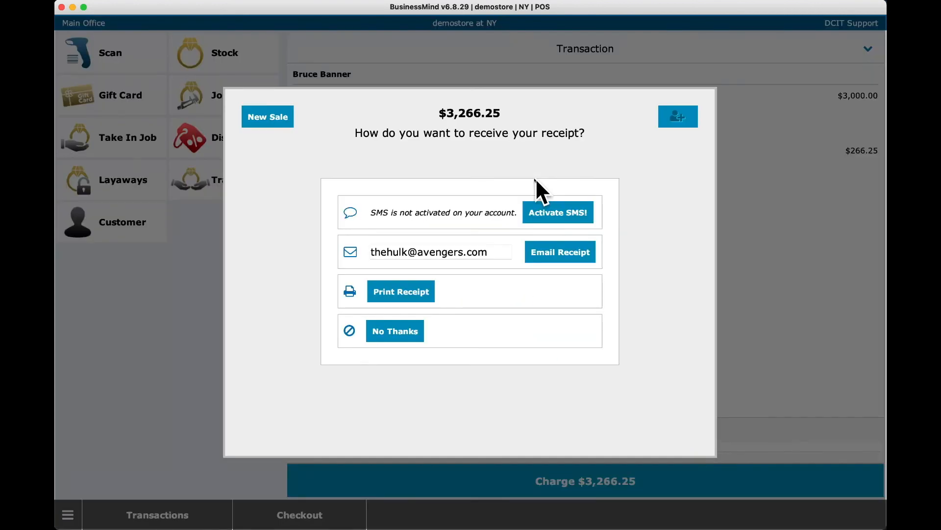
pyautogui.click(395, 332)
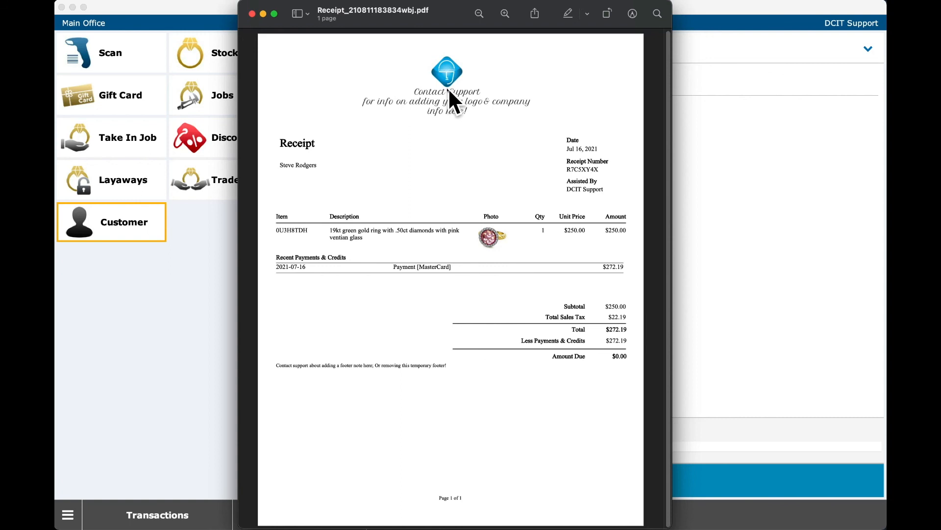
# Step: Highlight and deselect the receipt's temporary footer note, then close the receipt PDF
pyautogui.click(451, 371)
pyautogui.moveTo(275, 364); pyautogui.dragTo(468, 366)
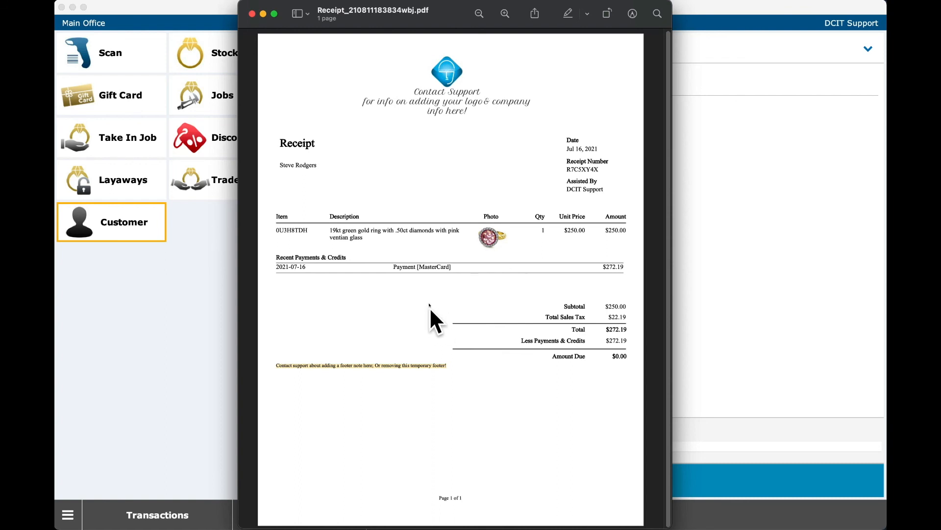
pyautogui.click(449, 364)
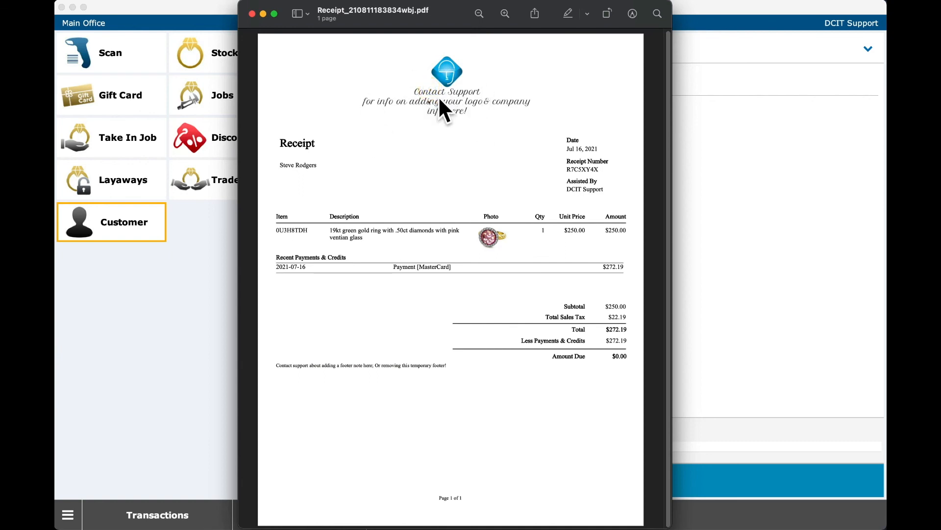
pyautogui.click(252, 14)
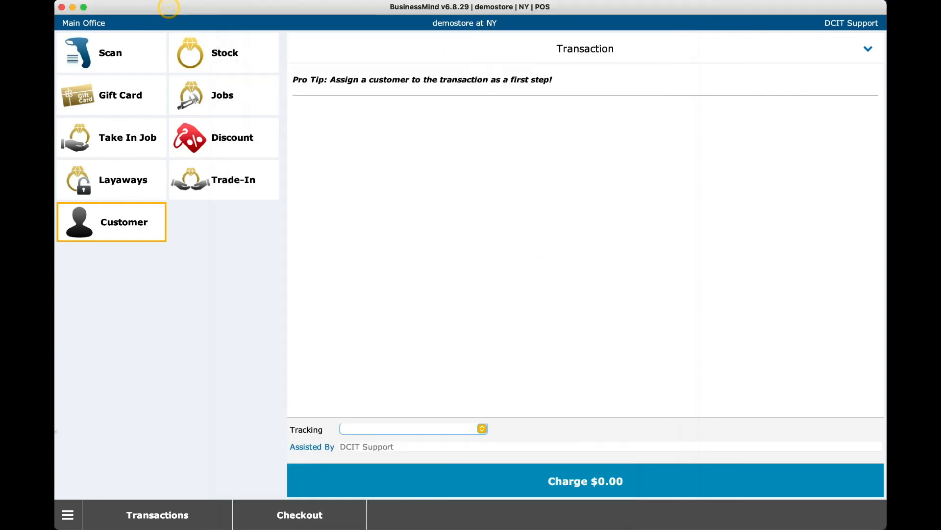
# Step: Leave POS, search the Help Center for 'logo', and open the printout logo article
pyautogui.click(67, 515)
pyautogui.click(101, 114)
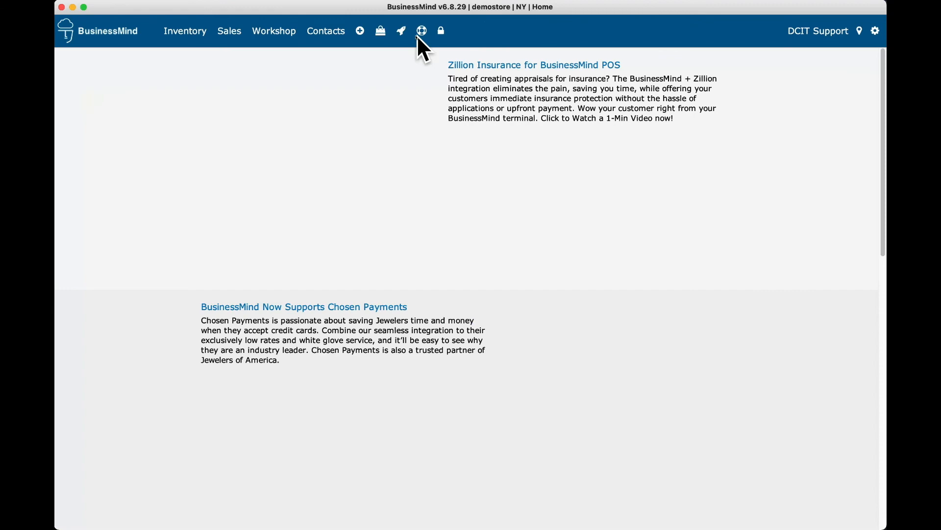
pyautogui.click(423, 32)
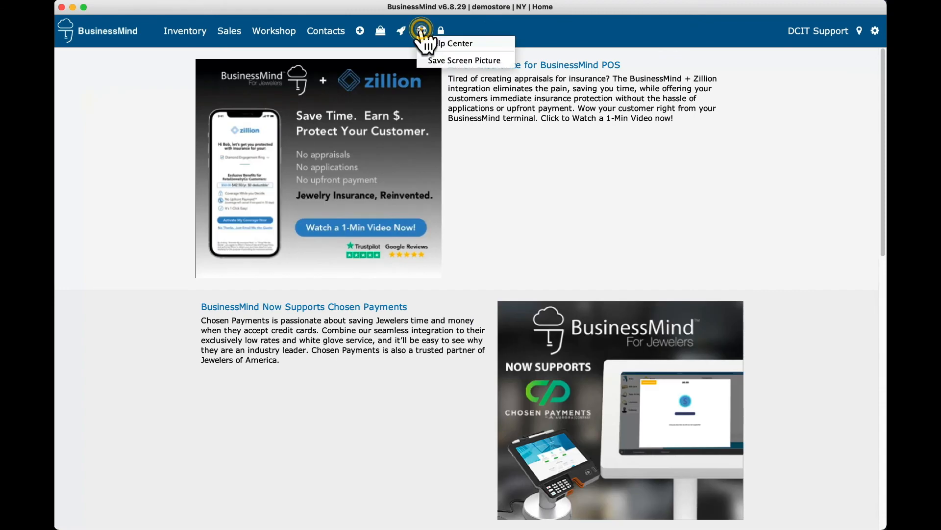
pyautogui.click(463, 40)
pyautogui.click(375, 140)
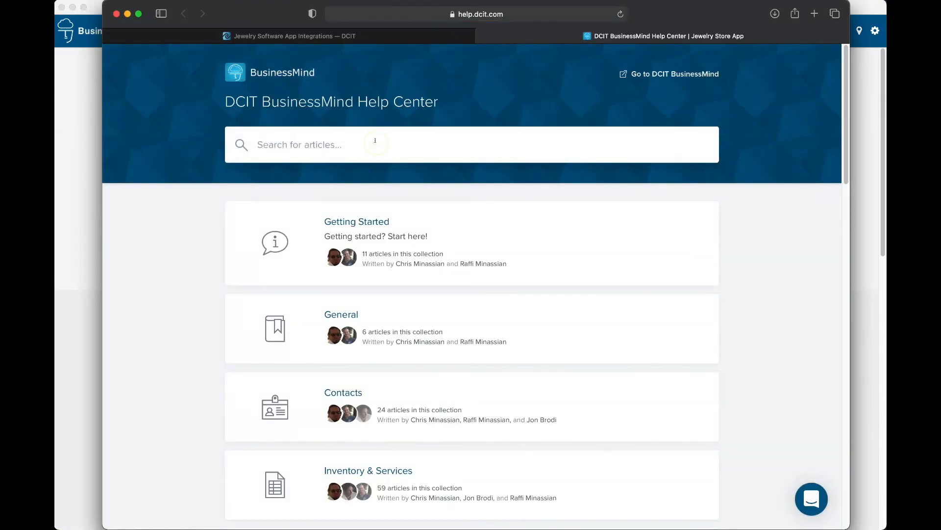
pyautogui.write('logo')
pyautogui.press('Return')
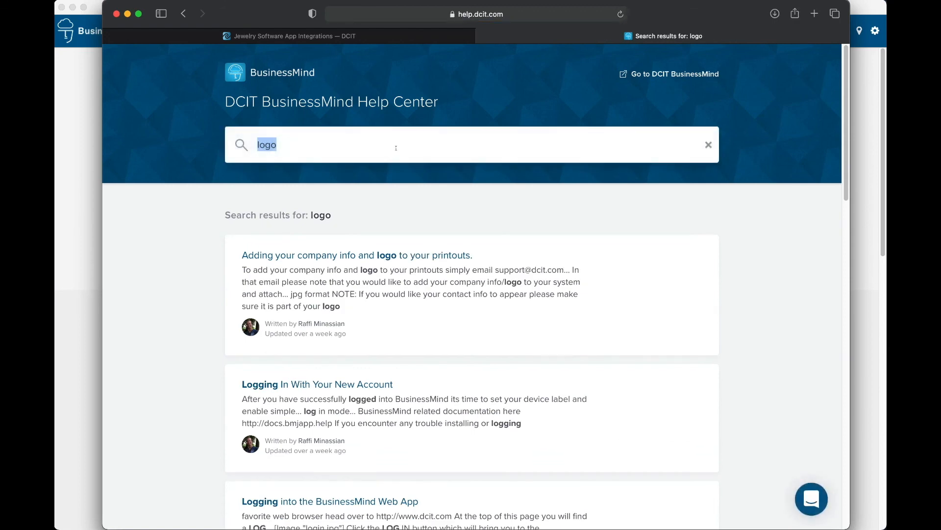
pyautogui.click(400, 255)
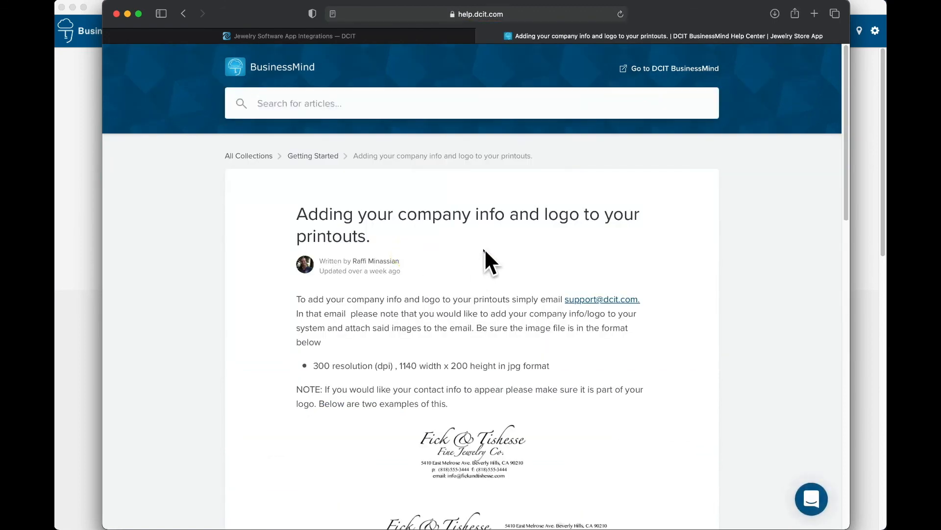
# Step: Highlight the required logo image format, read the rest of the article, then return to BusinessMind
pyautogui.scroll(-3, 489, 257)
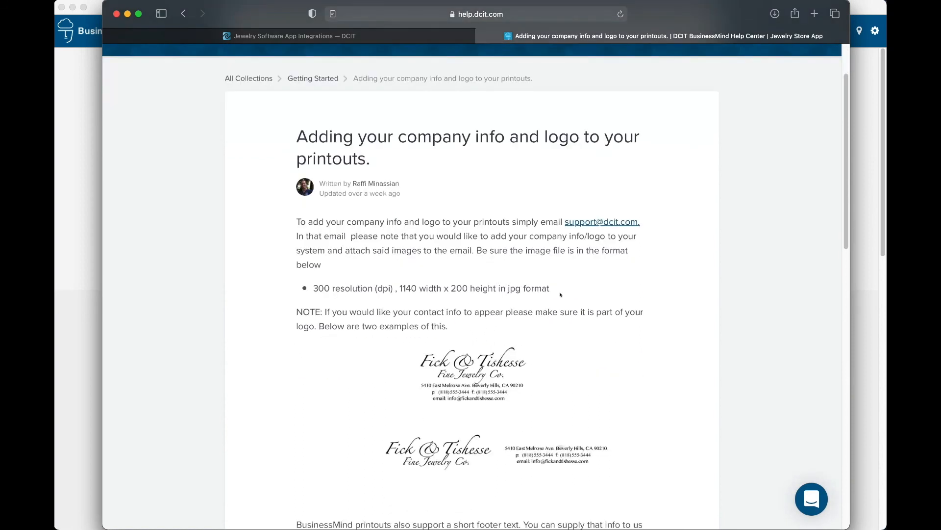
pyautogui.moveTo(312, 287); pyautogui.dragTo(548, 287)
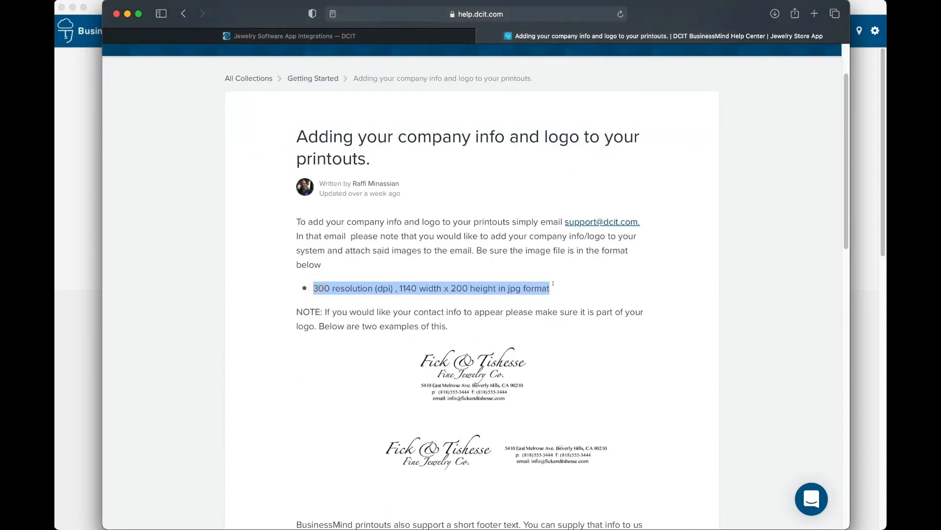
pyautogui.scroll(-5, 606, 326)
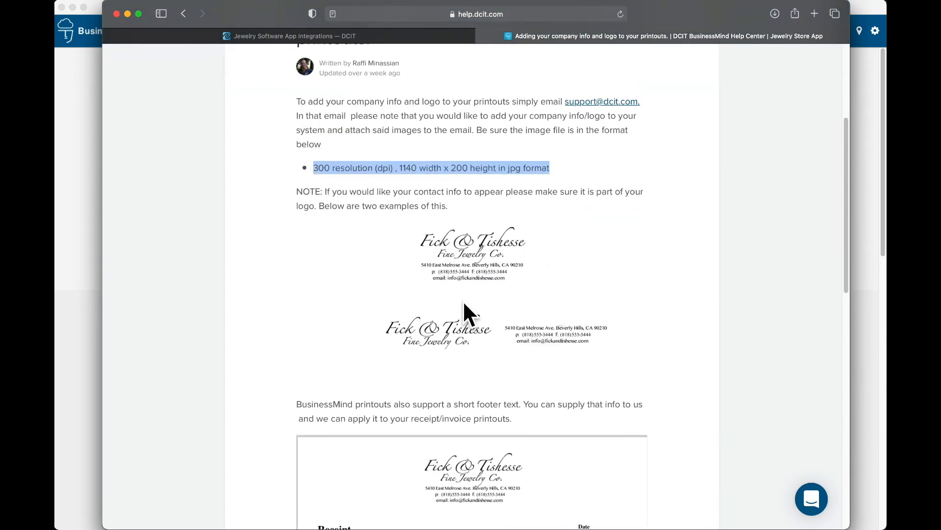
pyautogui.scroll(-8, 567, 299)
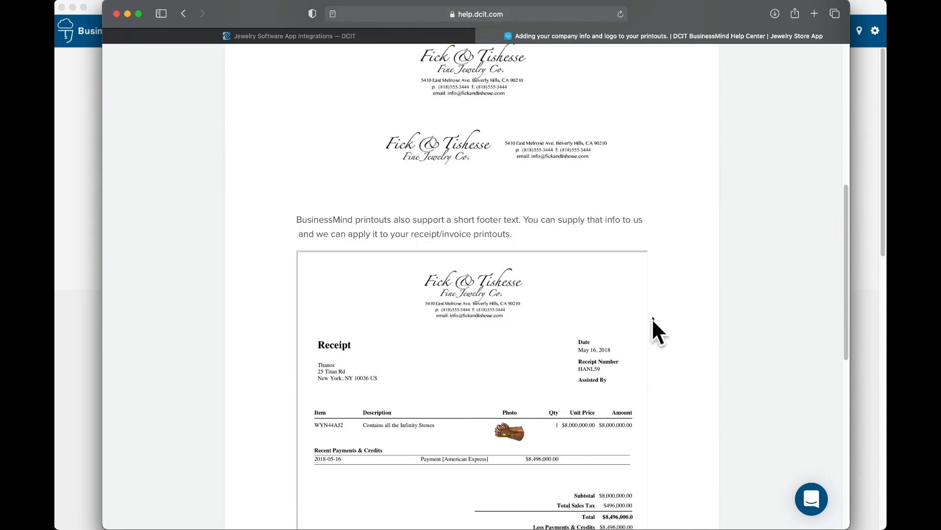
pyautogui.scroll(-12, 582, 362)
pyautogui.scroll(5, 528, 173)
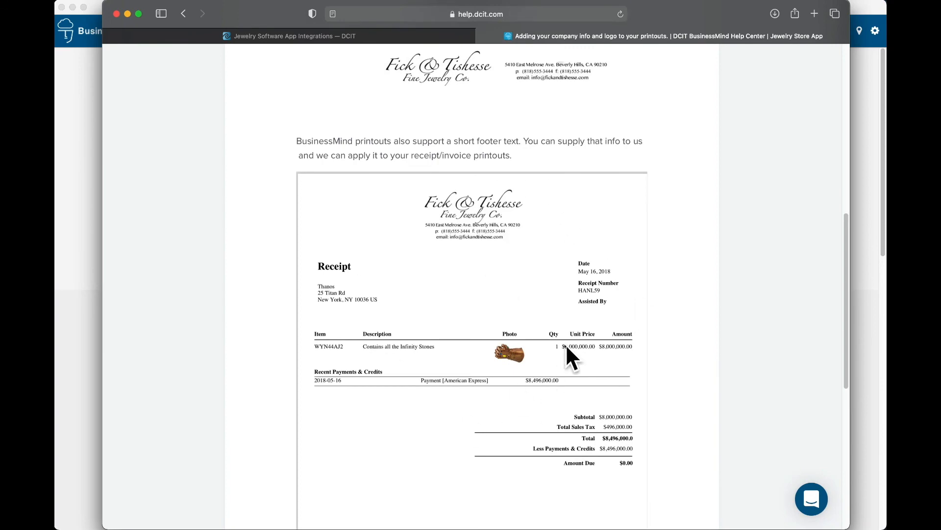
pyautogui.scroll(-4, 566, 343)
pyautogui.scroll(-6, 536, 318)
pyautogui.scroll(15, 530, 304)
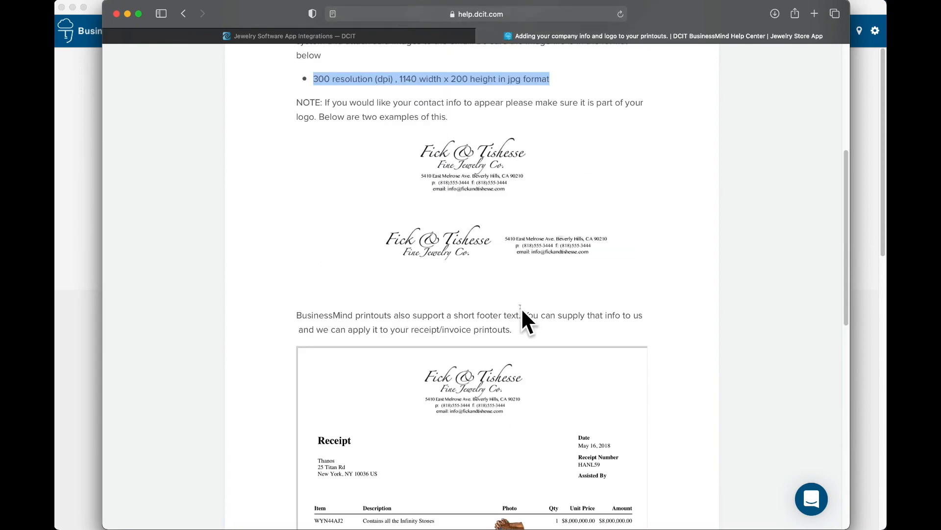
pyautogui.scroll(10, 520, 310)
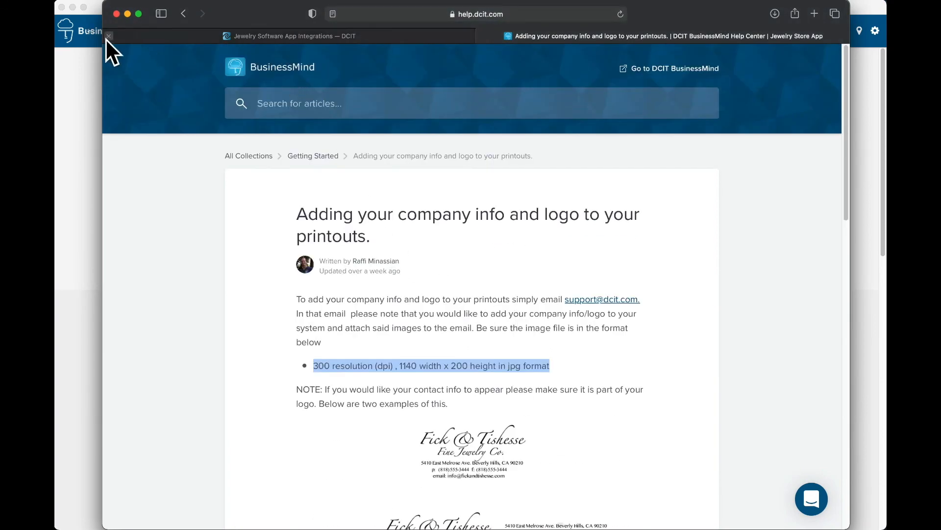
pyautogui.click(83, 90)
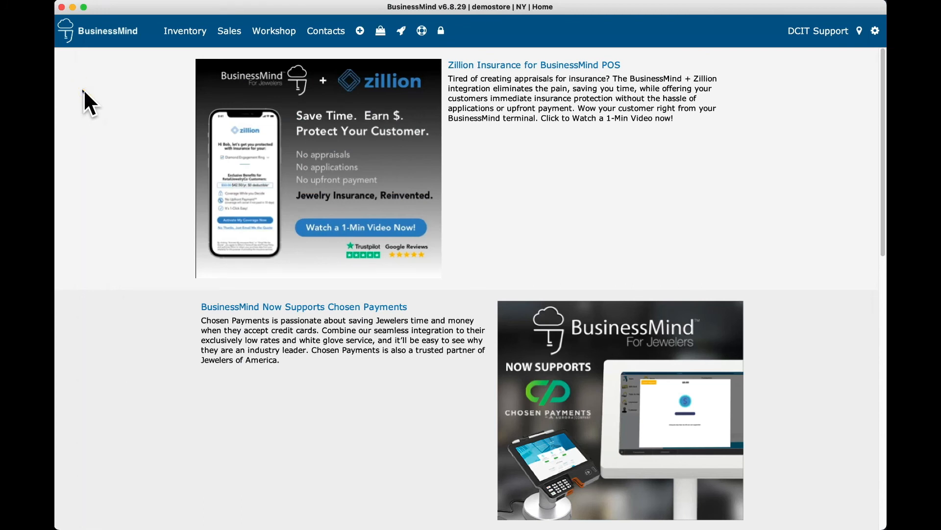